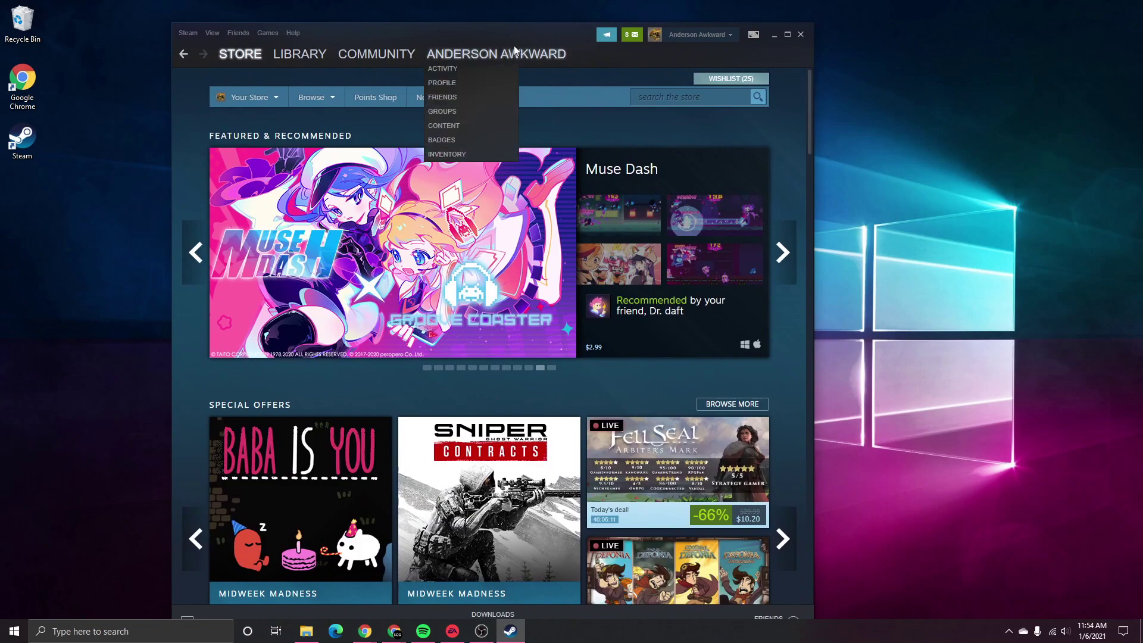
# Switch Steam from the desktop window to Big Picture mode
pyautogui.moveTo(487, 37); pyautogui.dragTo(505, 31)
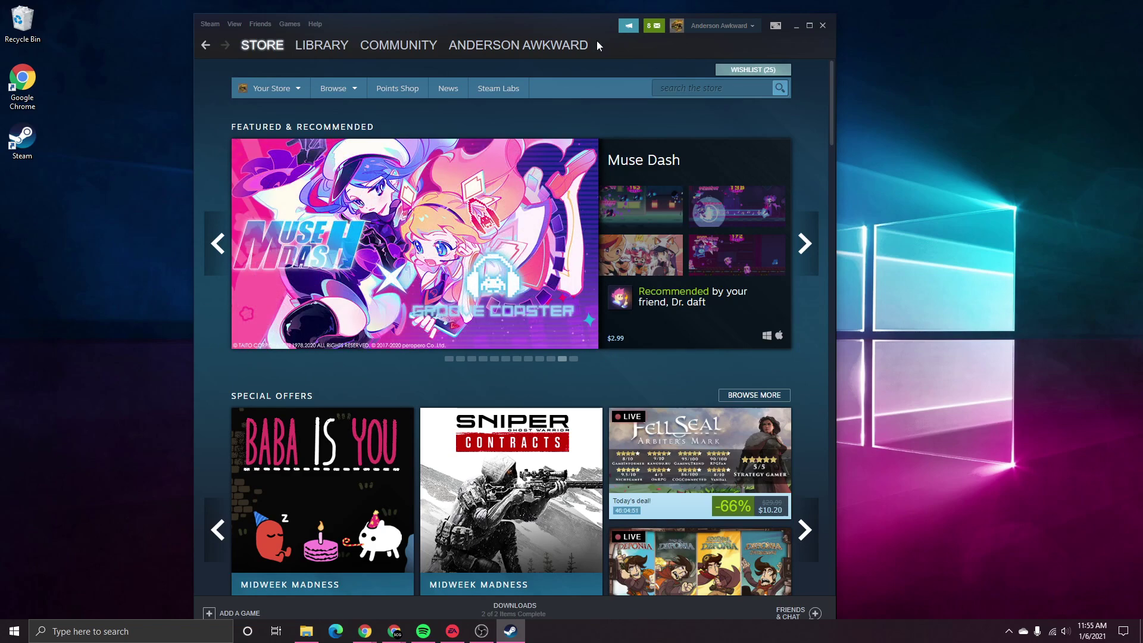
pyautogui.moveTo(598, 40); pyautogui.dragTo(565, 34)
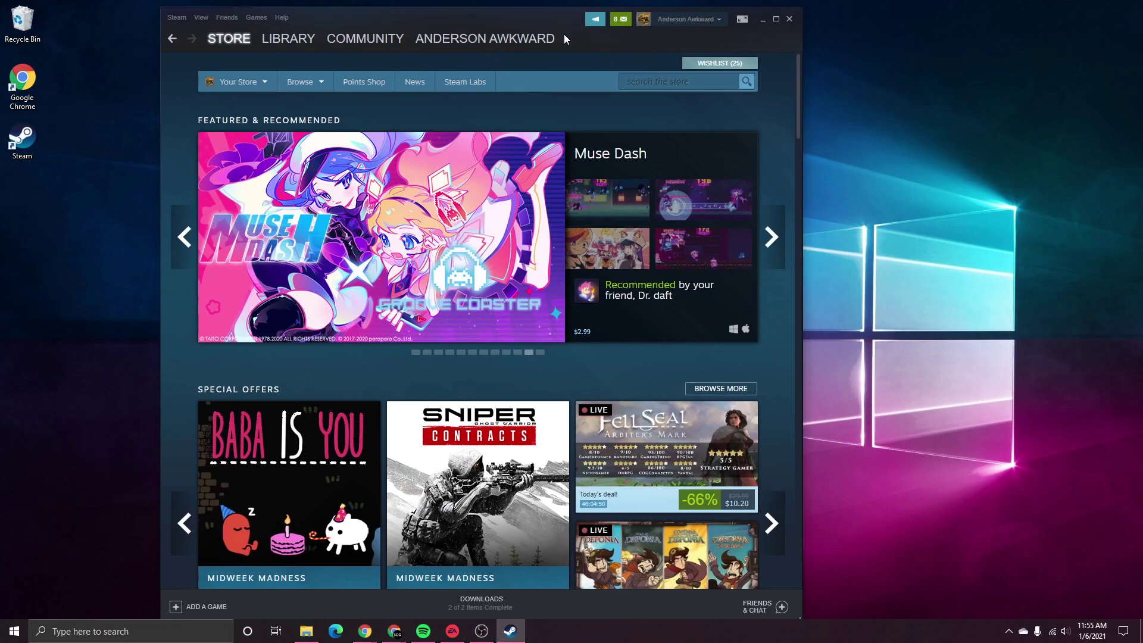
pyautogui.click(743, 20)
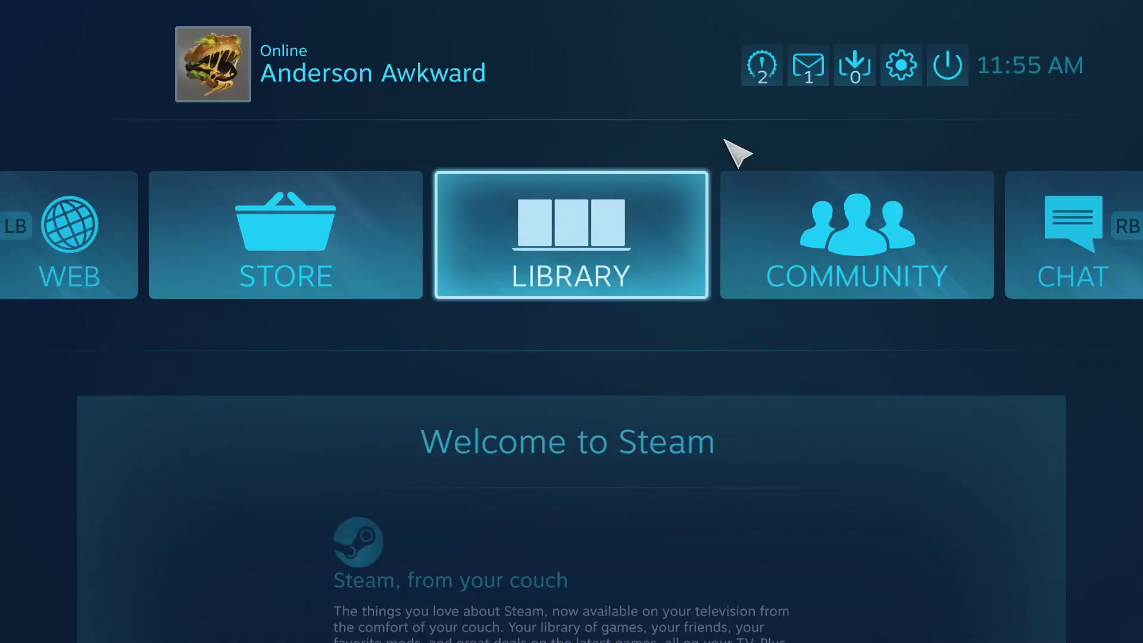
pyautogui.press('Right')
pyautogui.press('Left')
pyautogui.press('Right')
pyautogui.press('Right')
pyautogui.press('Left')
pyautogui.press('Left')
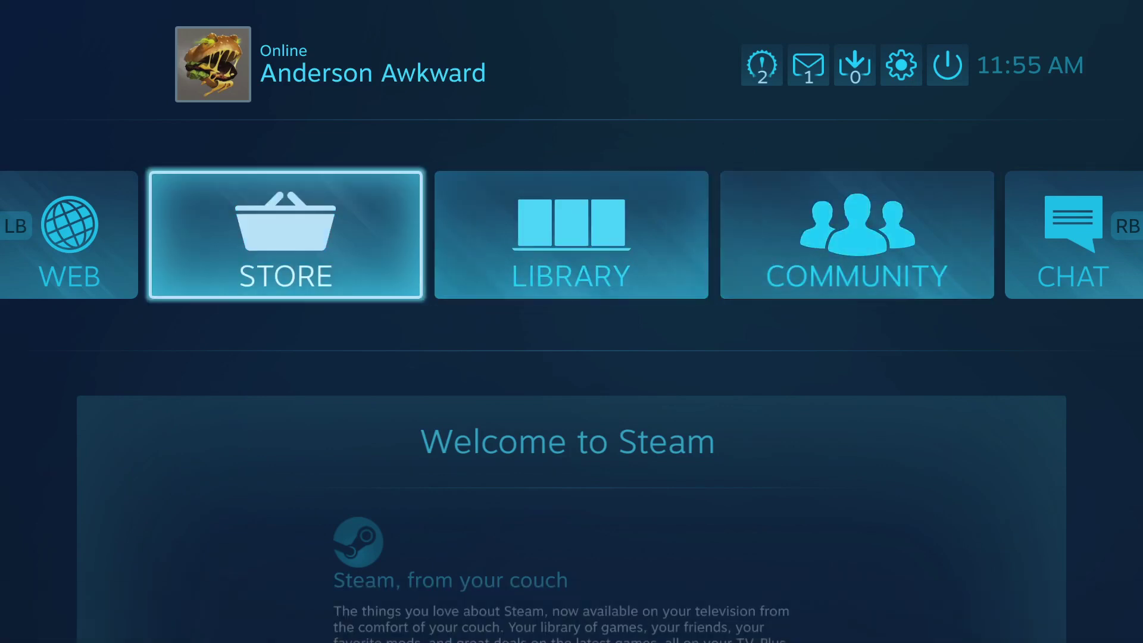
pyautogui.press('Right')
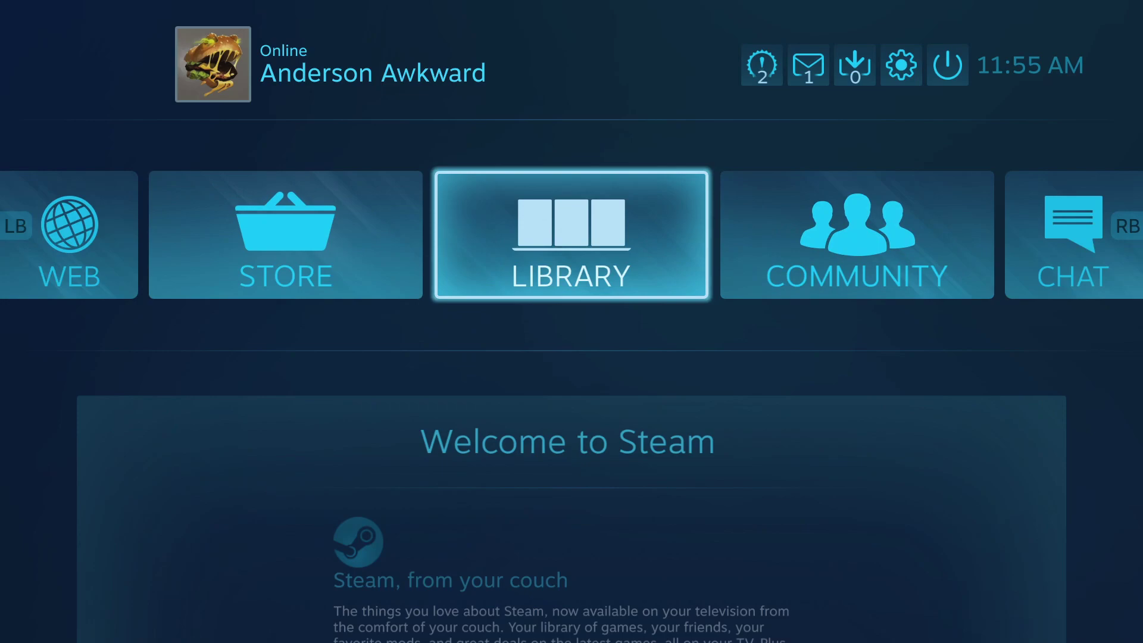
# Open the Controller Settings page from the Big Picture settings
pyautogui.press('Right')
pyautogui.press('Up')
pyautogui.press('Return')
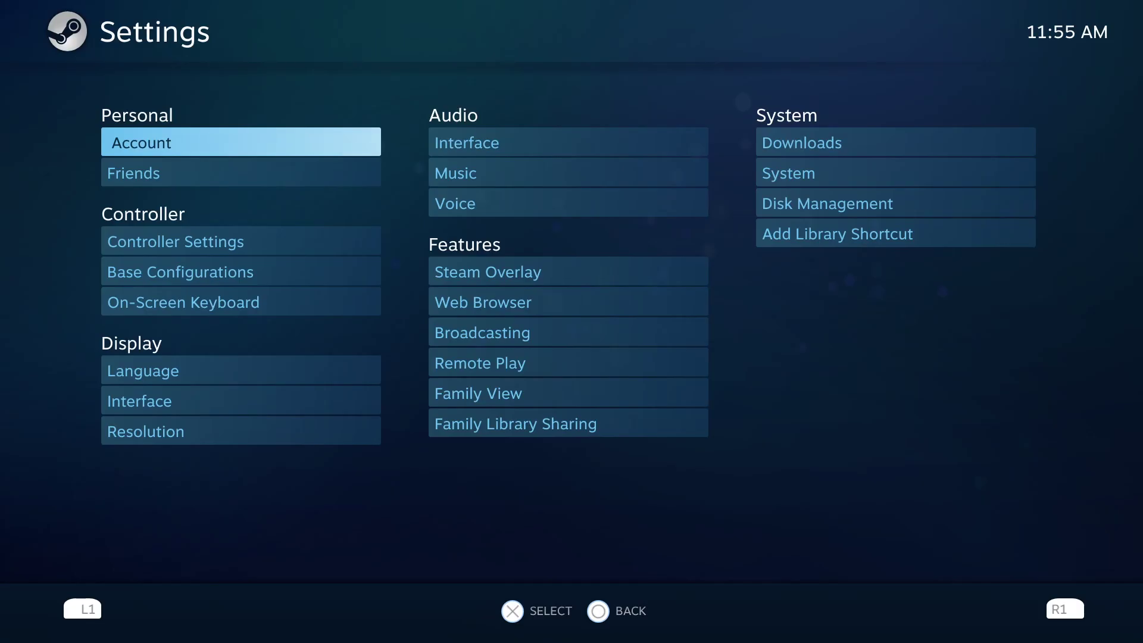
pyautogui.press('Down')
pyautogui.press('Down')
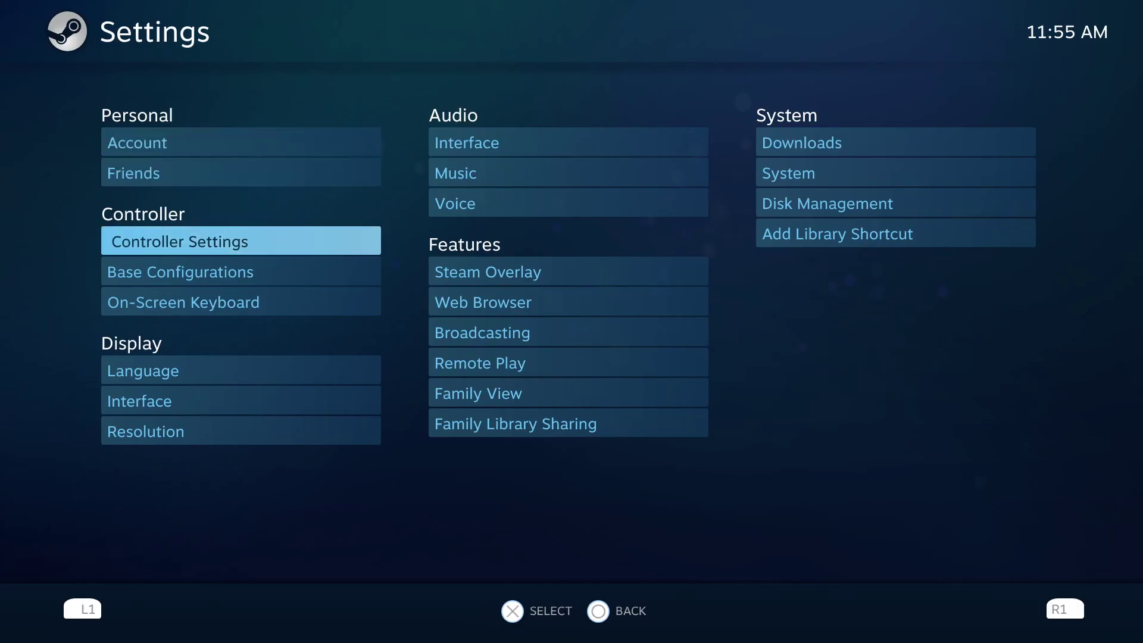
pyautogui.press('Return')
# Toggle PlayStation Configuration Support off and back on
pyautogui.press('Down')
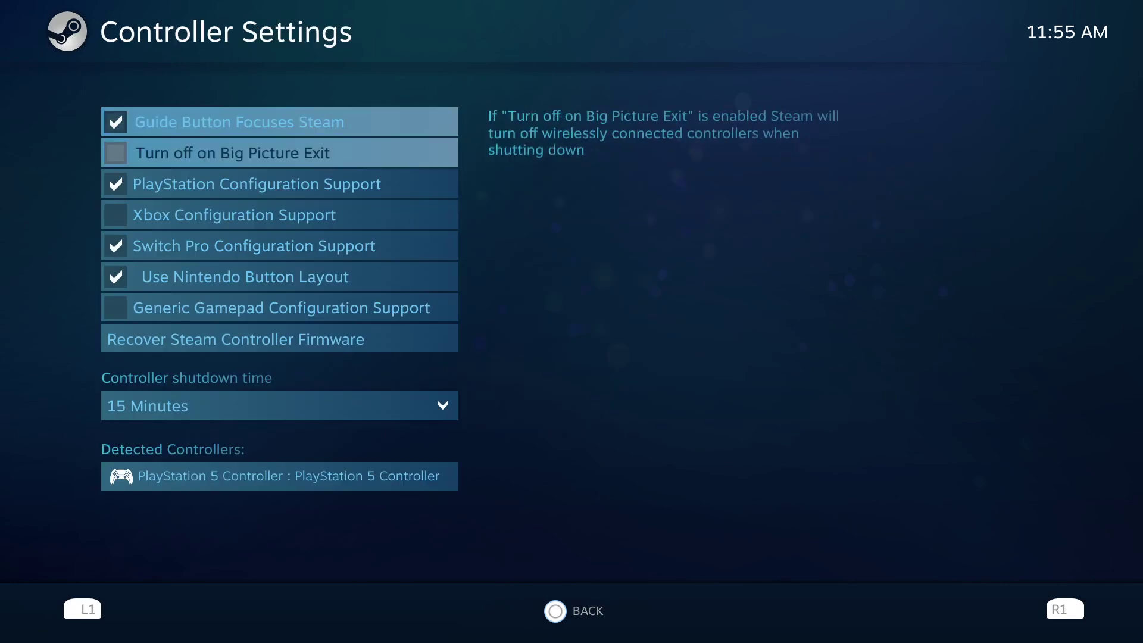
pyautogui.press('Down')
pyautogui.press('Down')
pyautogui.press('Up')
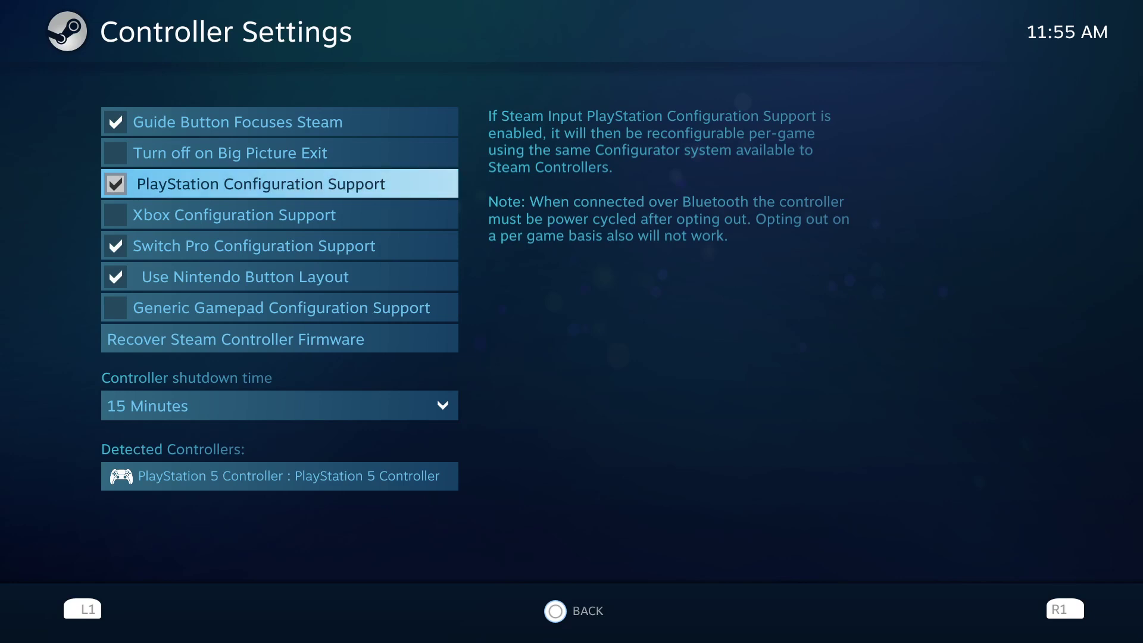
pyautogui.press('Return')
pyautogui.press('Return')
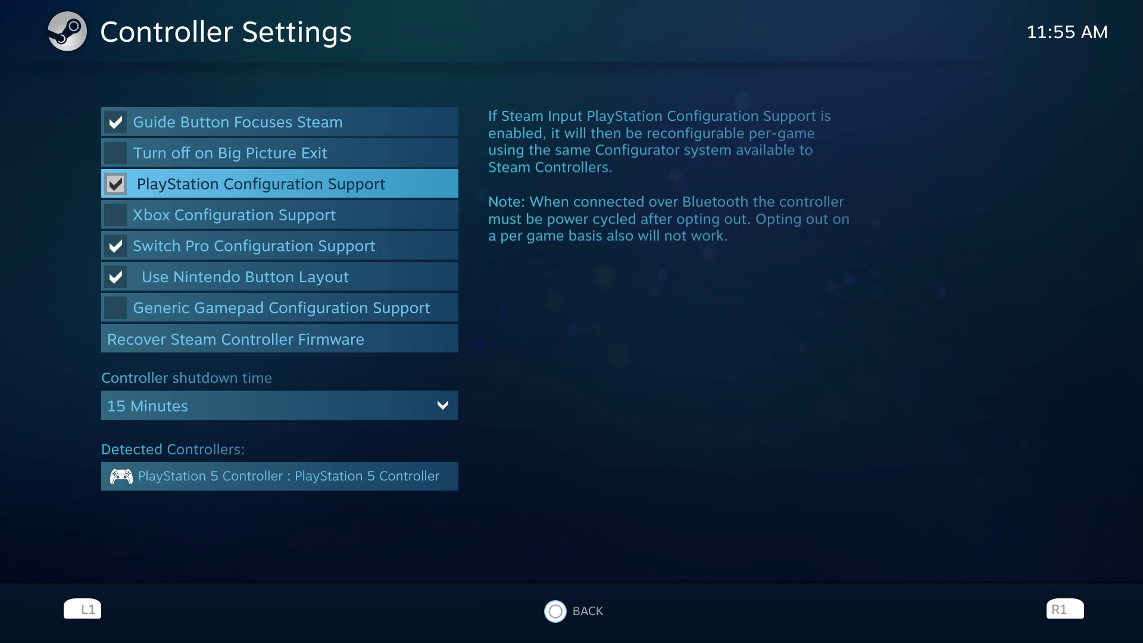
# View the calibration options of the detected PlayStation 5 Controller and close them without changing anything
pyautogui.press('Down')
pyautogui.press('Down')
pyautogui.press('Down')
pyautogui.press('Down')
pyautogui.press('Down')
pyautogui.press('Down')
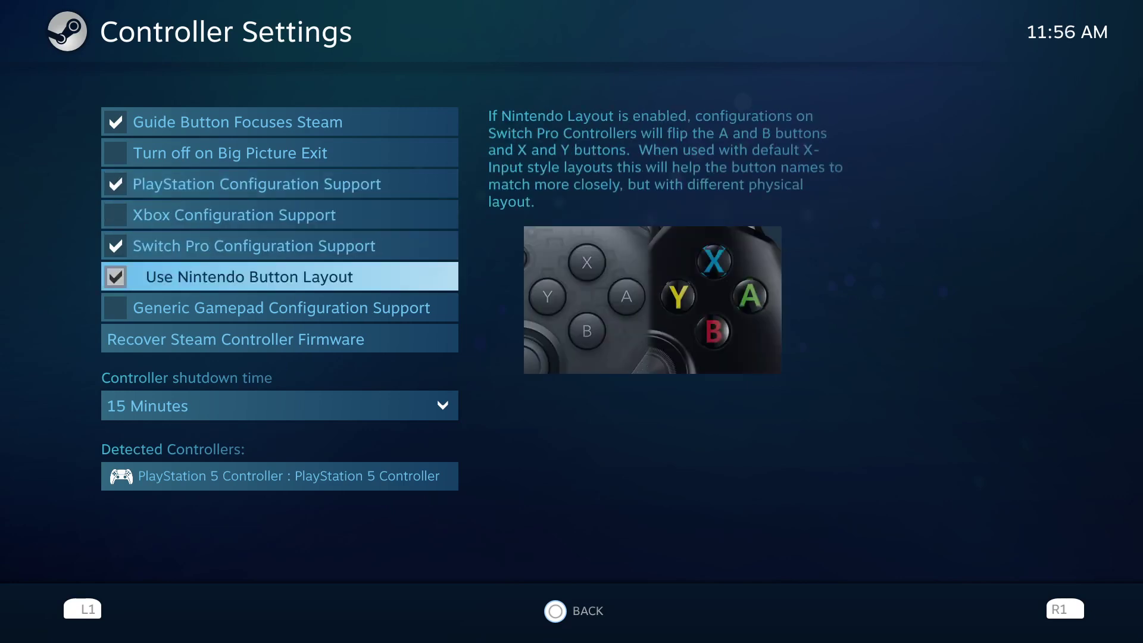
pyautogui.press('Down')
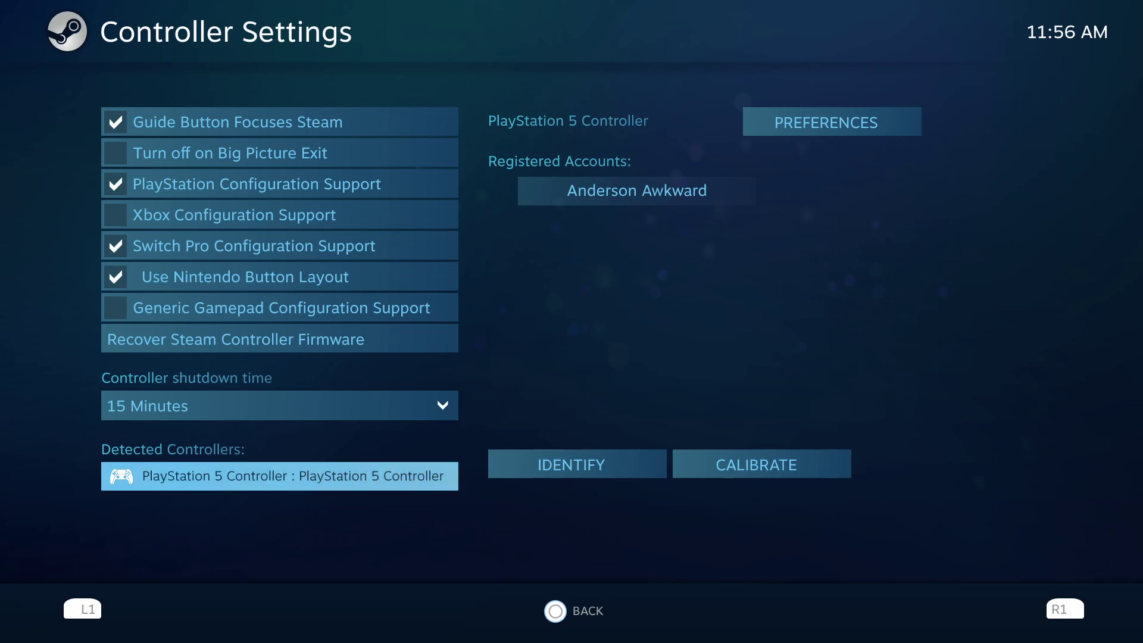
pyautogui.press('Right')
pyautogui.press('Down')
pyautogui.press('Down')
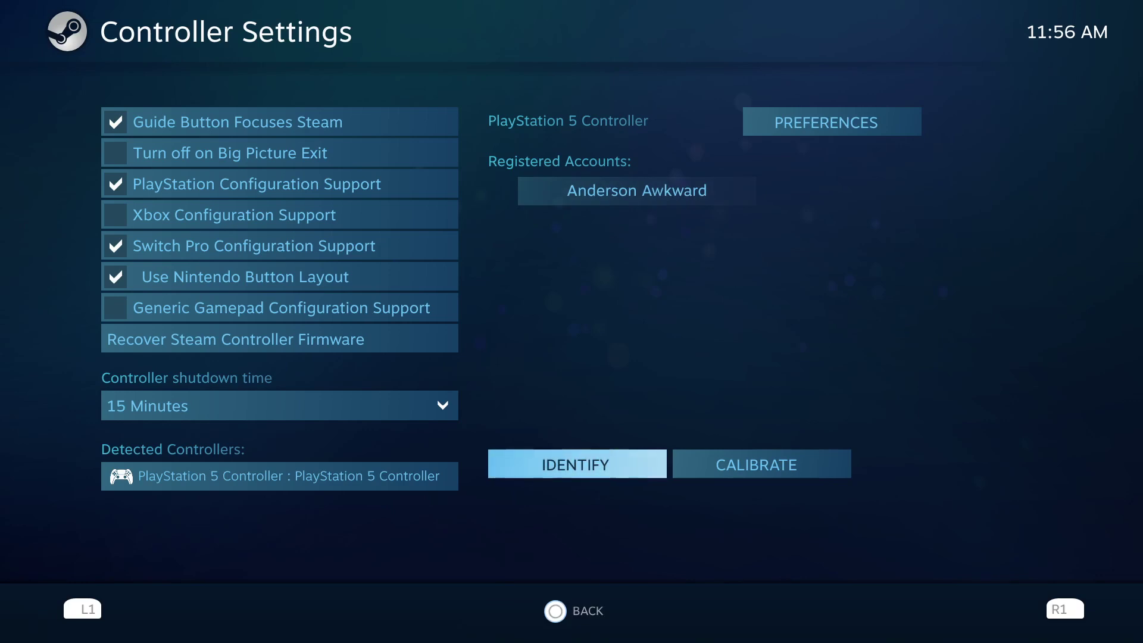
pyautogui.press('Right')
pyautogui.press('Return')
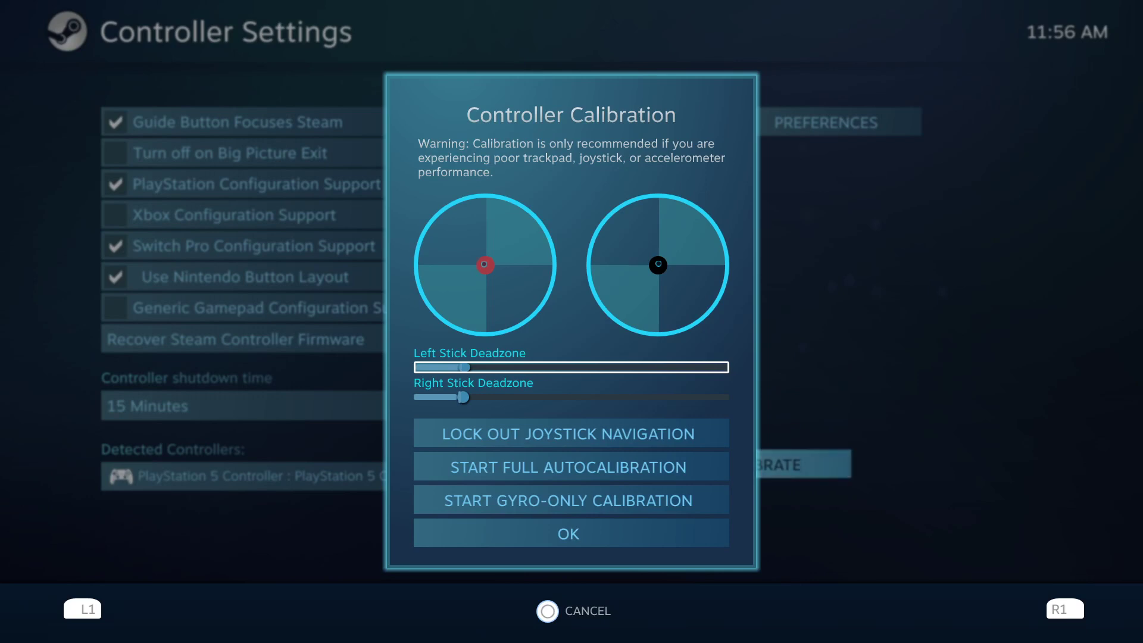
pyautogui.press('Escape')
# Open the PlayStation 5 Controller's preferences and shift its light color to orange
pyautogui.press('Up')
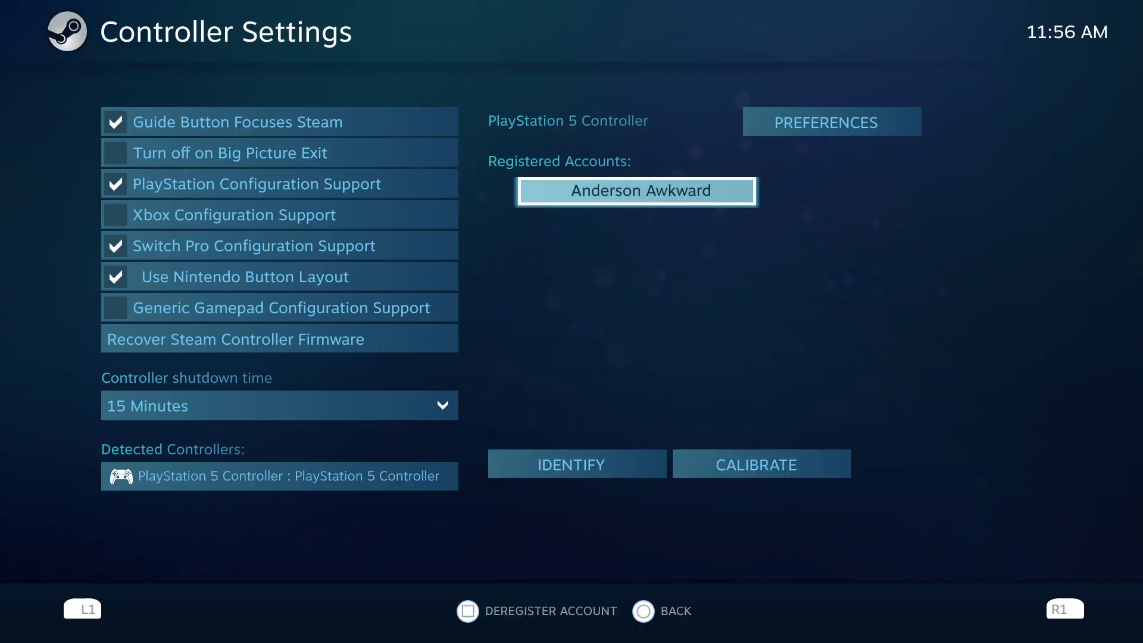
pyautogui.press('Up')
pyautogui.press('Return')
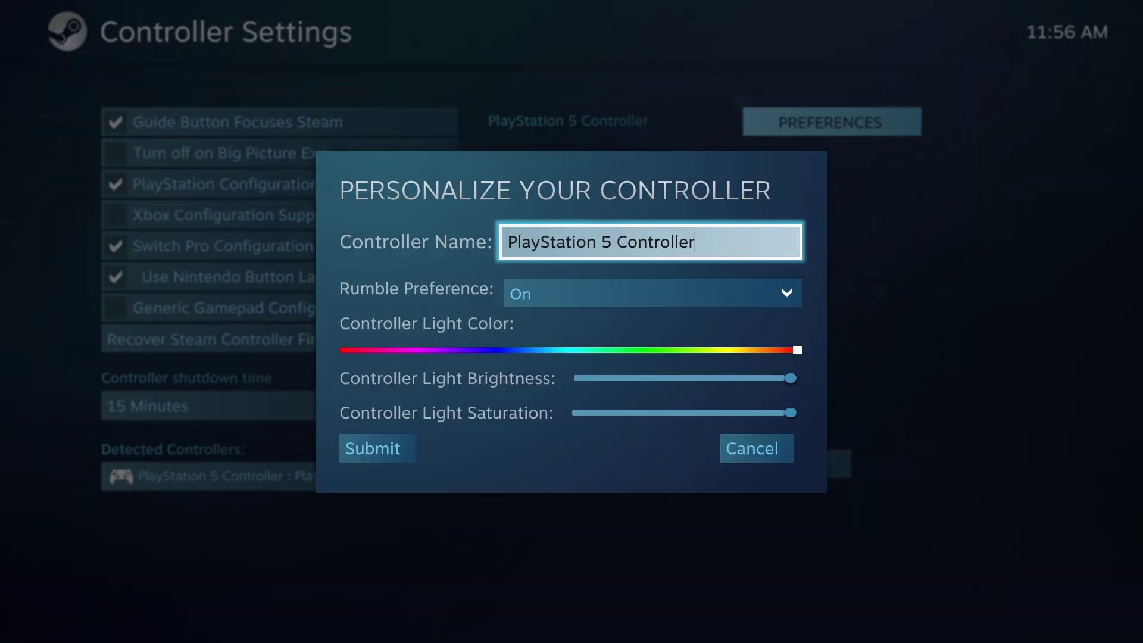
pyautogui.press('Down')
pyautogui.press('Down')
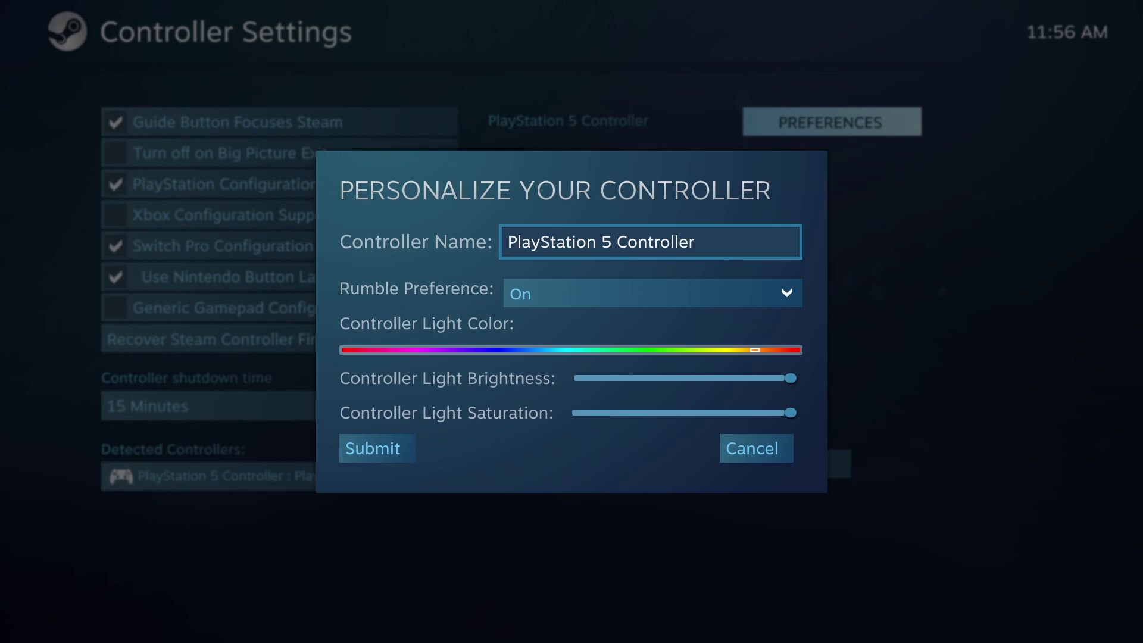
# Try a lower Controller Light Saturation and return it to full
pyautogui.press('Down')
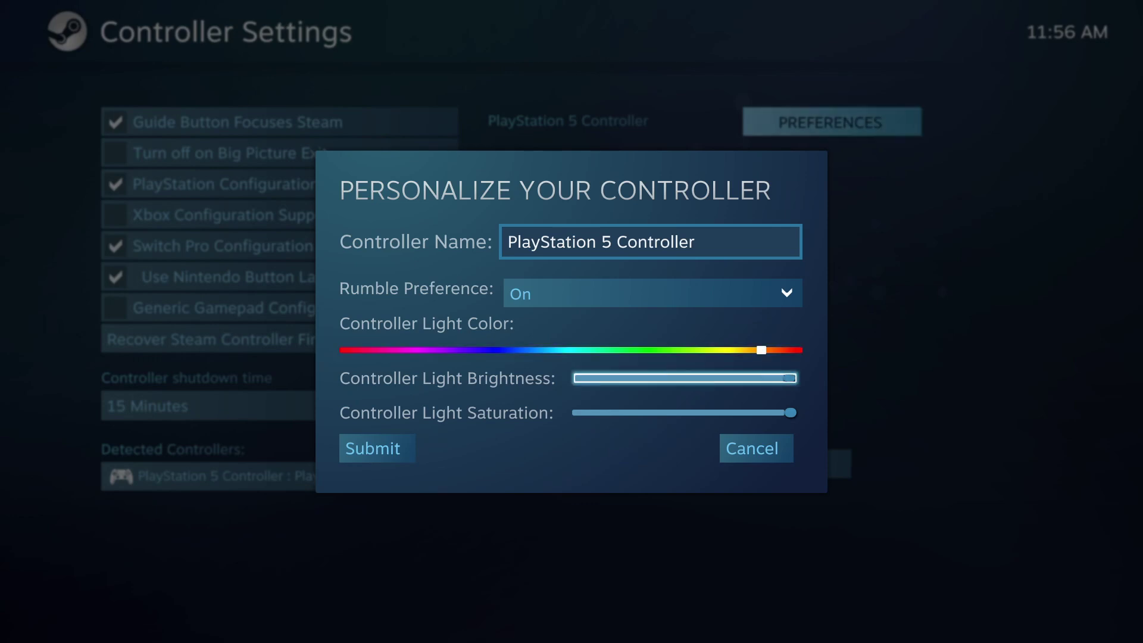
pyautogui.press('Down')
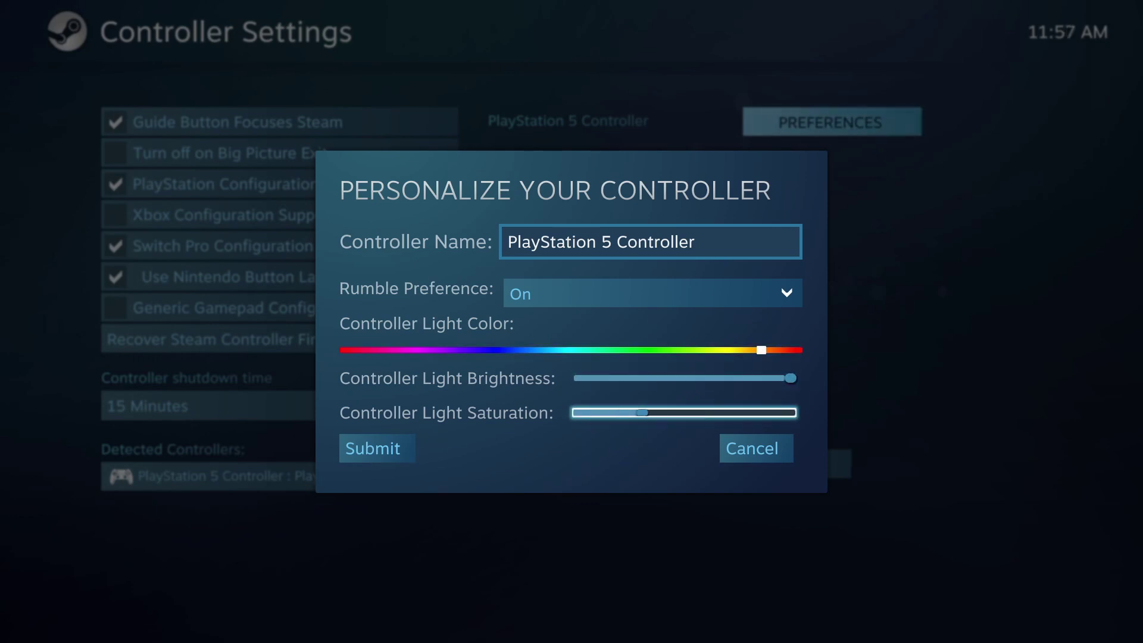
pyautogui.press('Up')
pyautogui.press('Up')
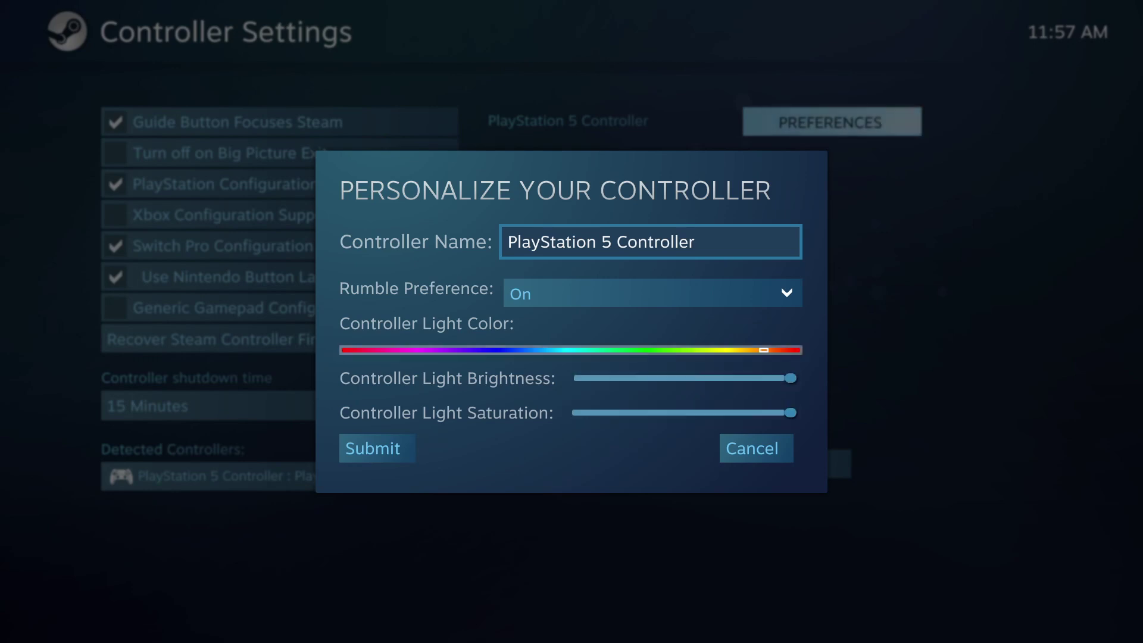
# Fine-tune the controller's light color within the orange range and submit the preferences
pyautogui.press('Right')
pyautogui.press('Down')
pyautogui.press('Up')
pyautogui.press('Up')
pyautogui.press('Up')
pyautogui.press('Down')
pyautogui.press('Down')
pyautogui.press('Down')
pyautogui.press('Down')
pyautogui.press('Down')
pyautogui.press('Left')
pyautogui.press('Return')
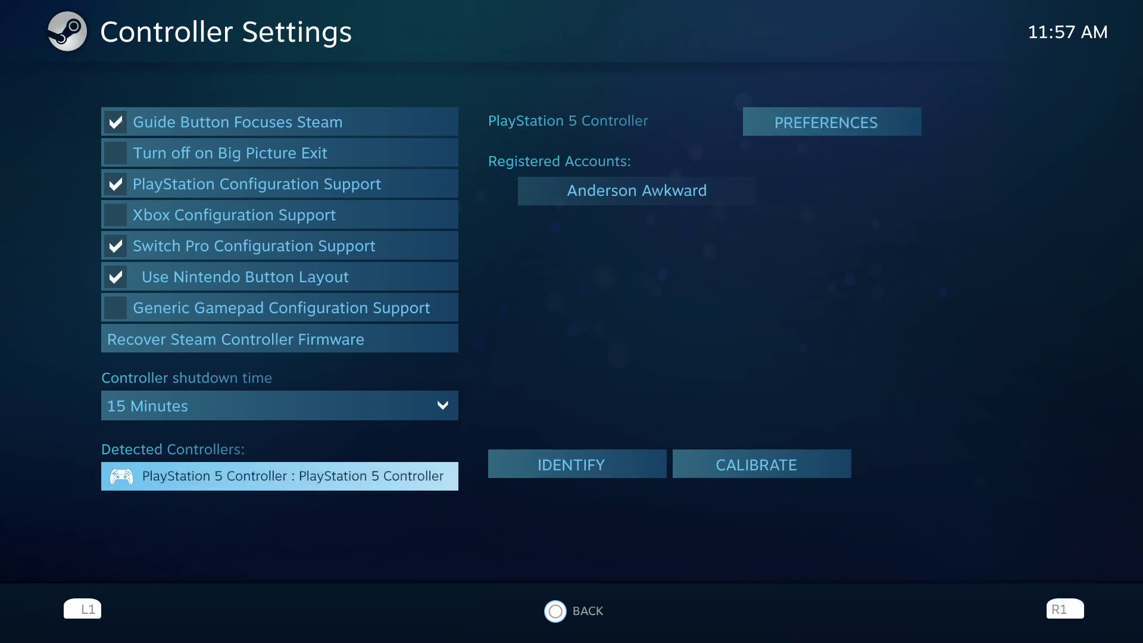
pyautogui.press('Down')
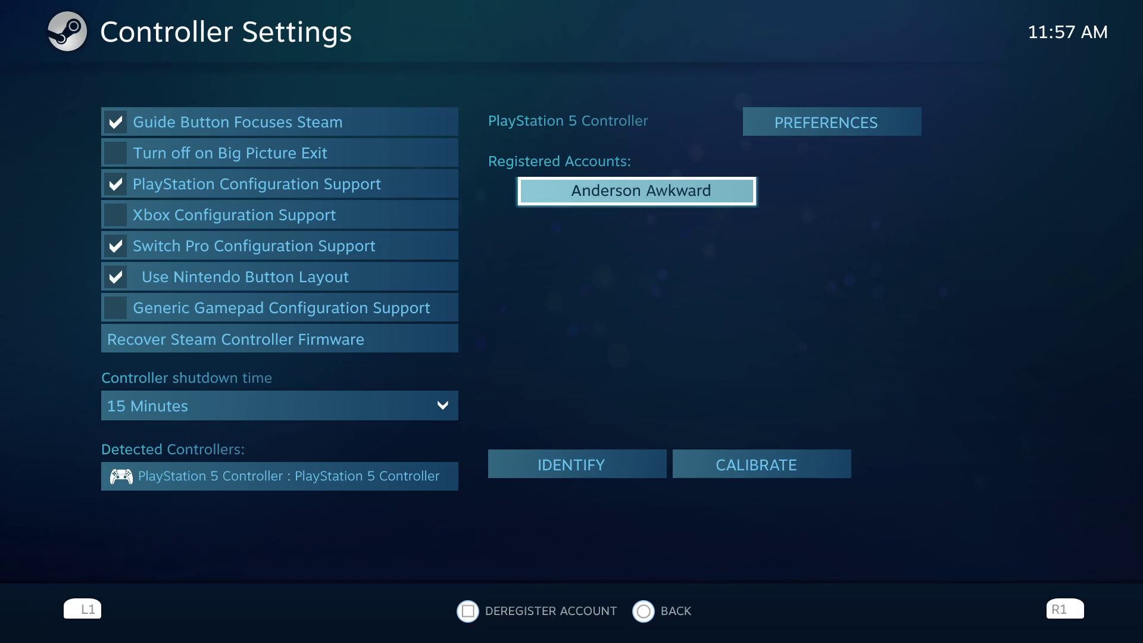
pyautogui.press('Up')
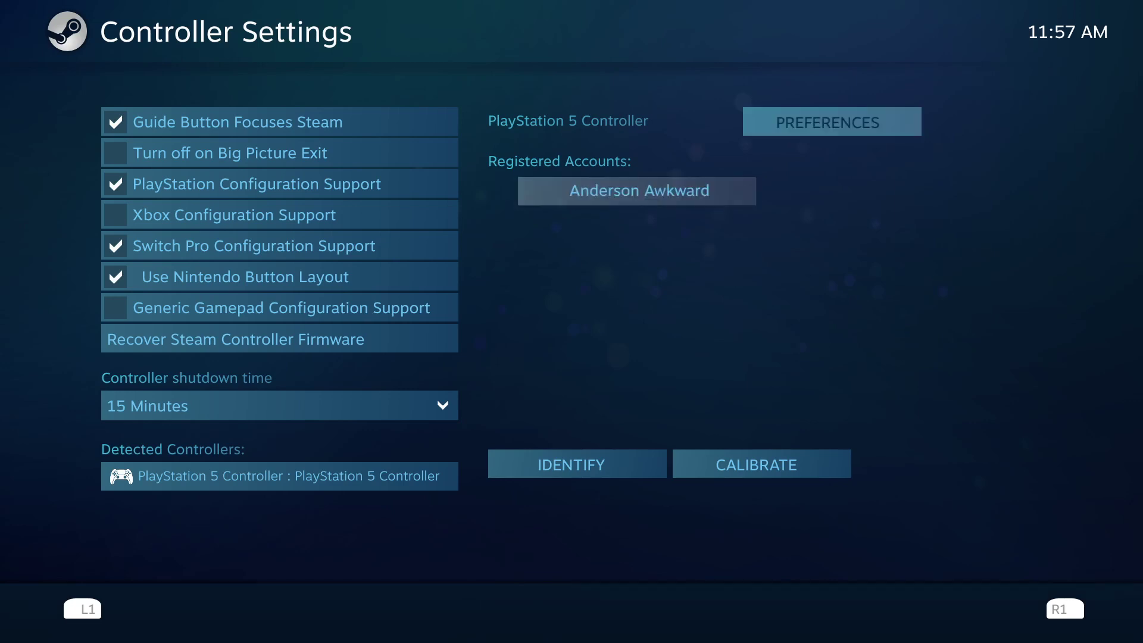
pyautogui.press('Down')
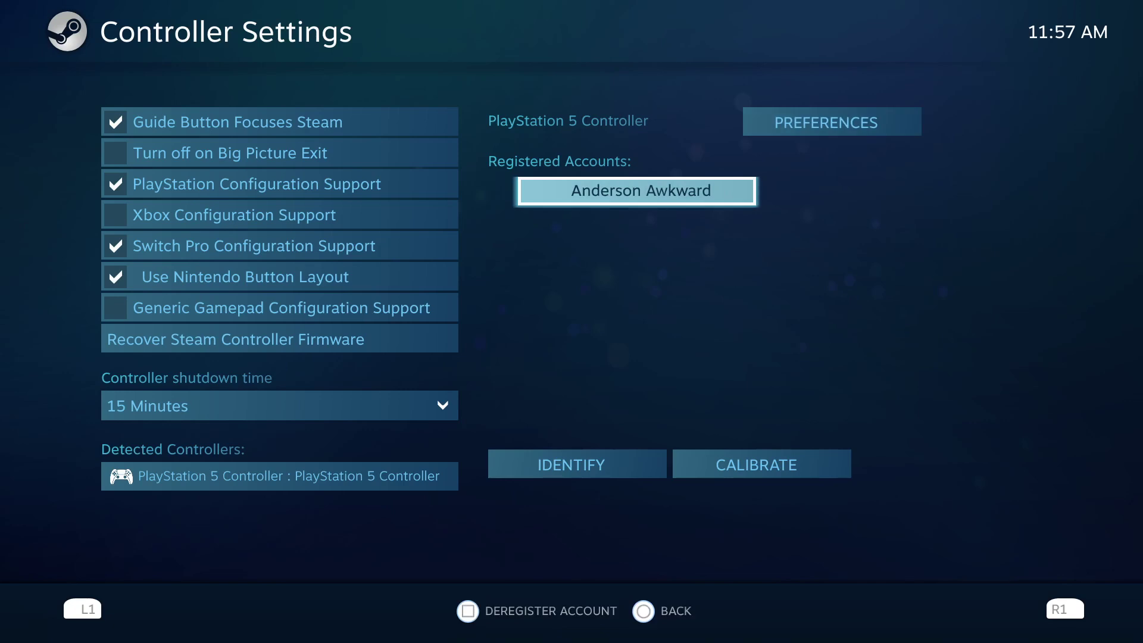
pyautogui.press('Up')
pyautogui.press('Down')
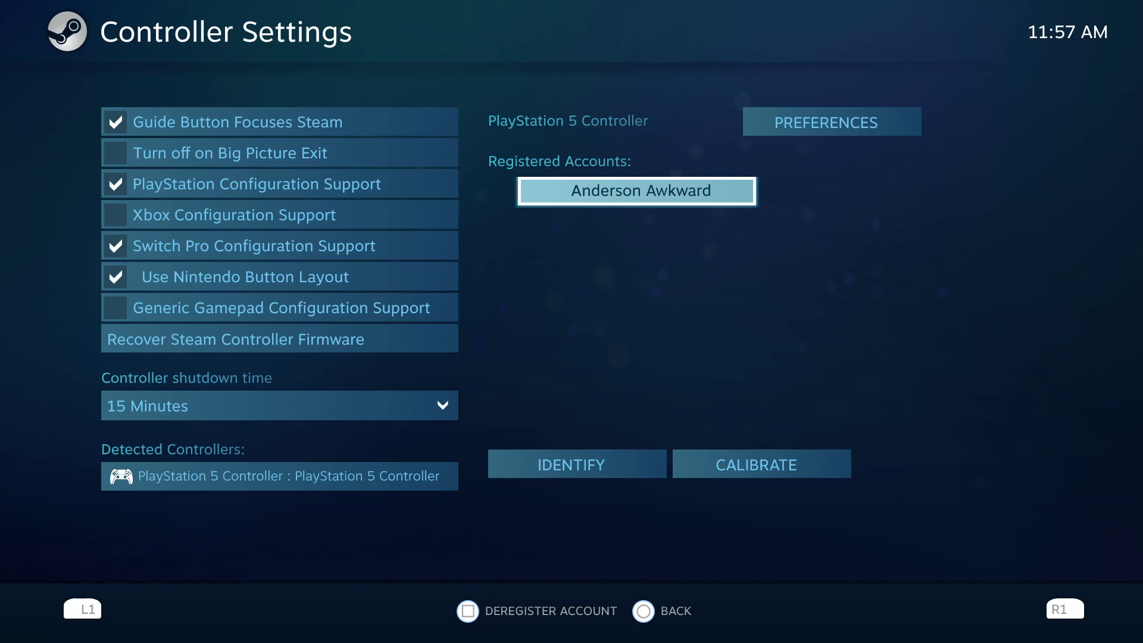
pyautogui.press('Down')
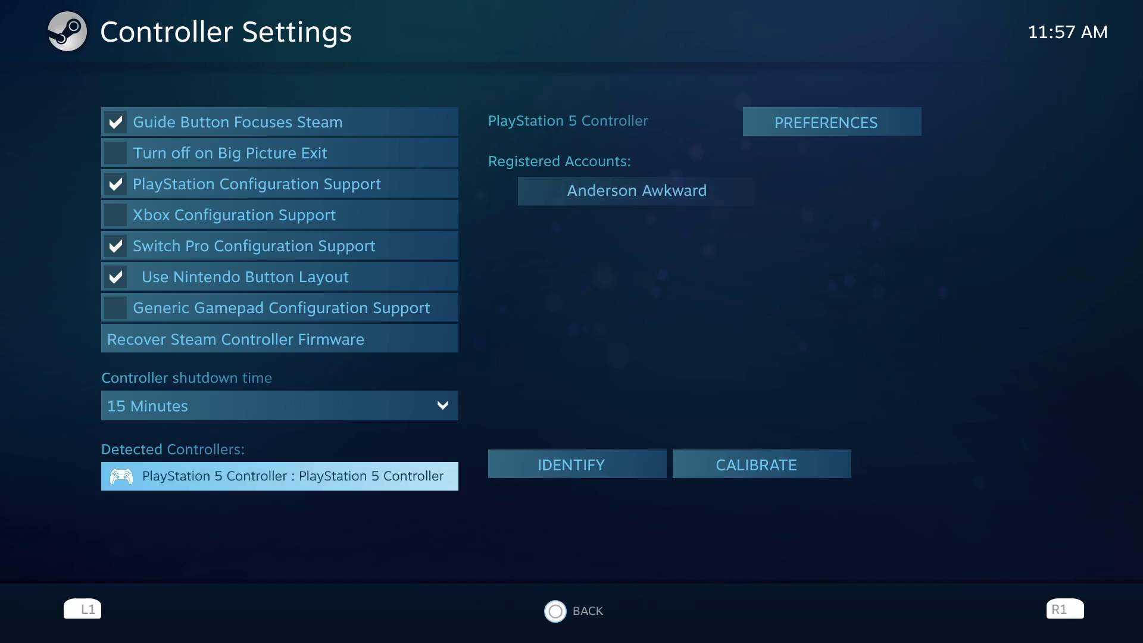
# Leave the controller settings and open the game library
pyautogui.press('Escape')
pyautogui.press('Escape')
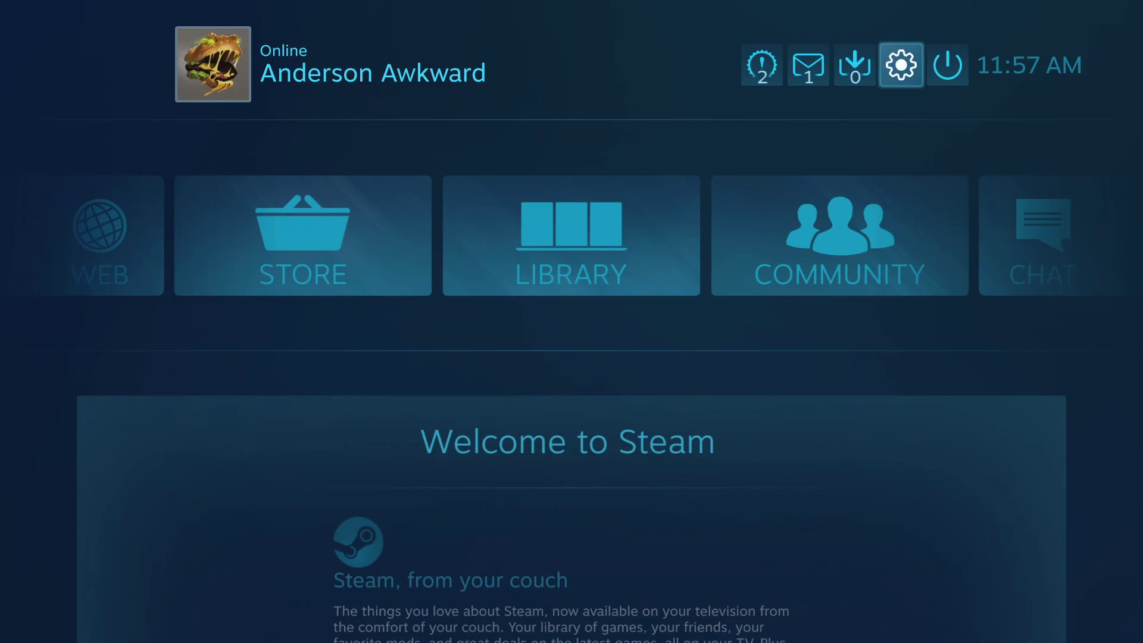
pyautogui.press('Down')
pyautogui.press('Left')
pyautogui.press('Return')
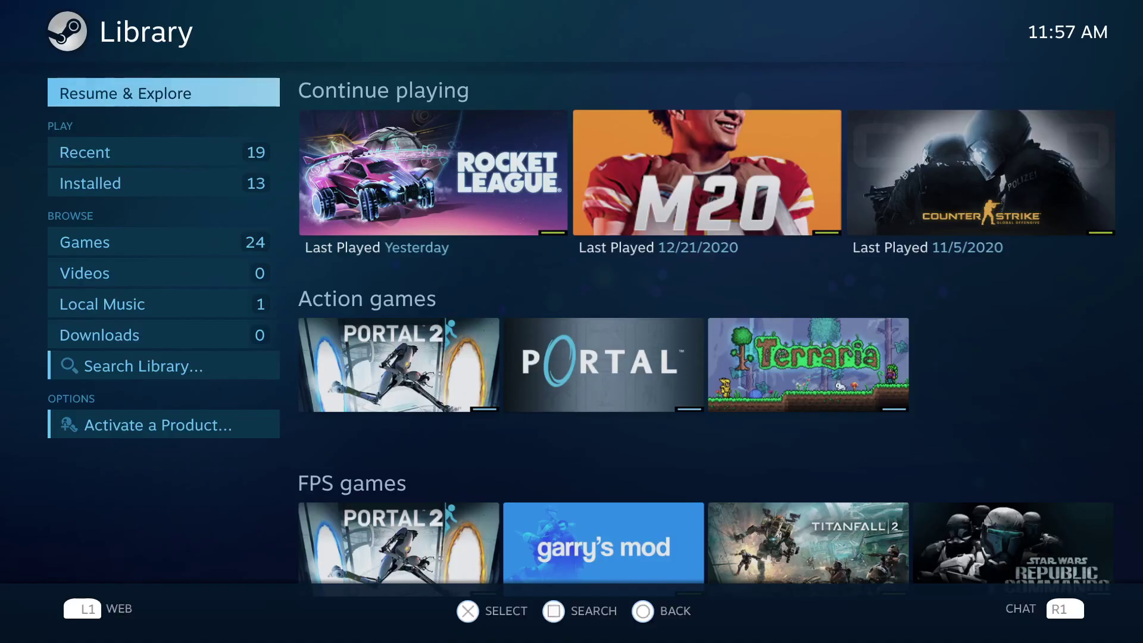
# Launch Rocket League from the Continue playing games
pyautogui.press('Right')
pyautogui.press('Return')
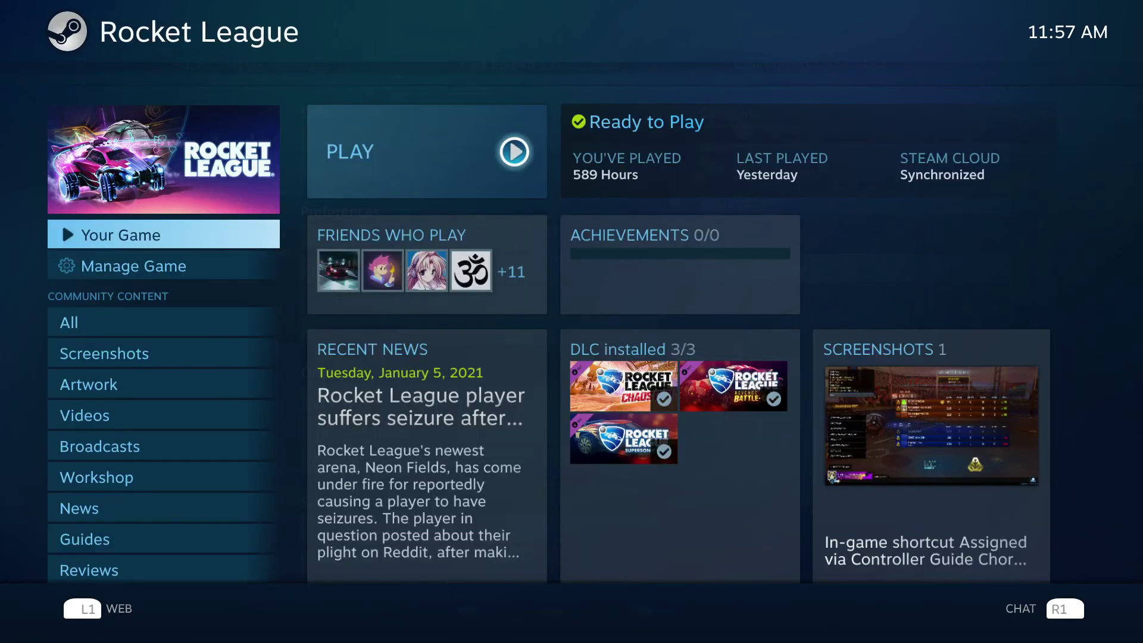
pyautogui.press('Right')
pyautogui.press('Return')
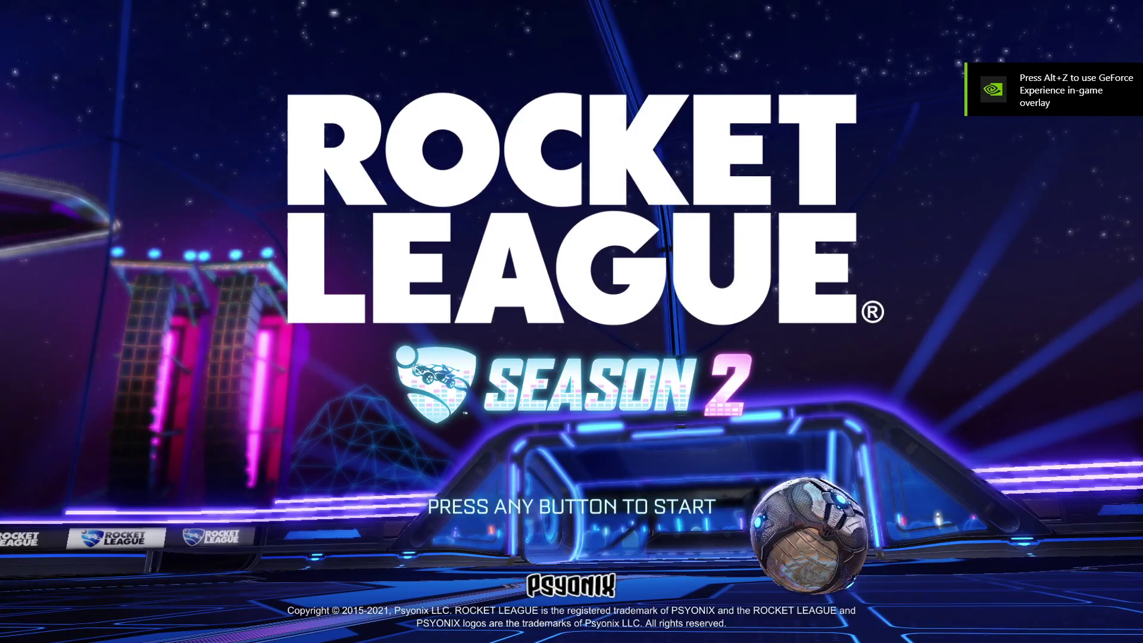
# Continue past Rocket League's title screen and open the Play mode selection
pyautogui.press('Return')
pyautogui.press('Down')
pyautogui.press('Down')
pyautogui.press('Up')
pyautogui.press('Up')
pyautogui.press('Up')
pyautogui.press('Down')
pyautogui.press('Down')
pyautogui.press('Down')
pyautogui.press('Up')
pyautogui.press('Up')
pyautogui.press('Up')
pyautogui.press('Return')
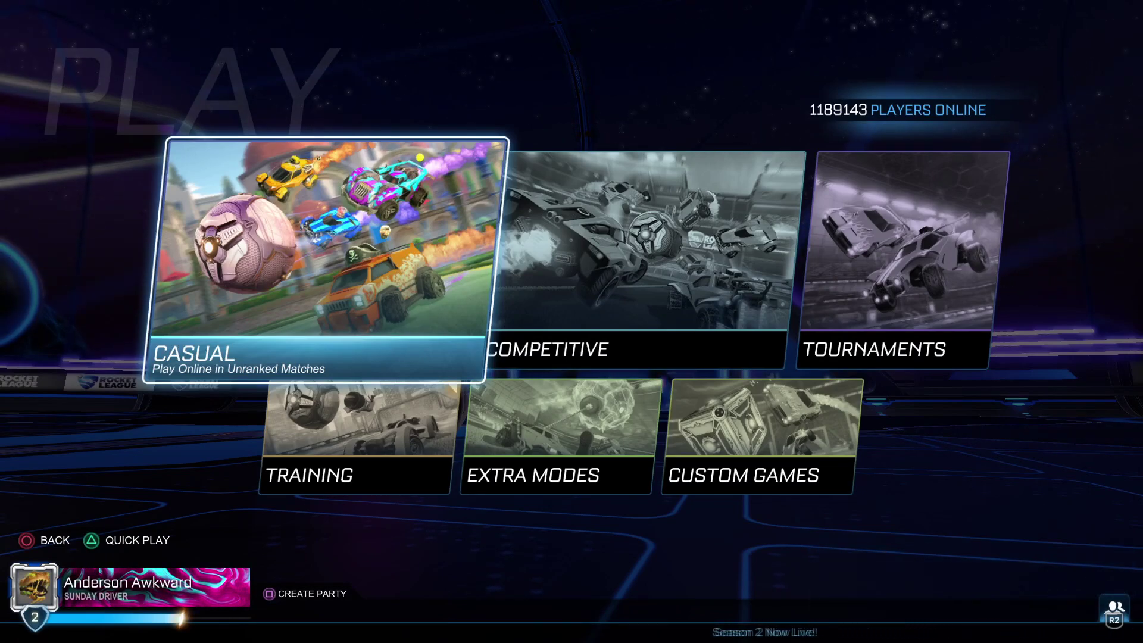
# Browse between the Casual and Competitive modes and return to the main menu
pyautogui.press('Left')
pyautogui.press('Left')
pyautogui.press('Left')
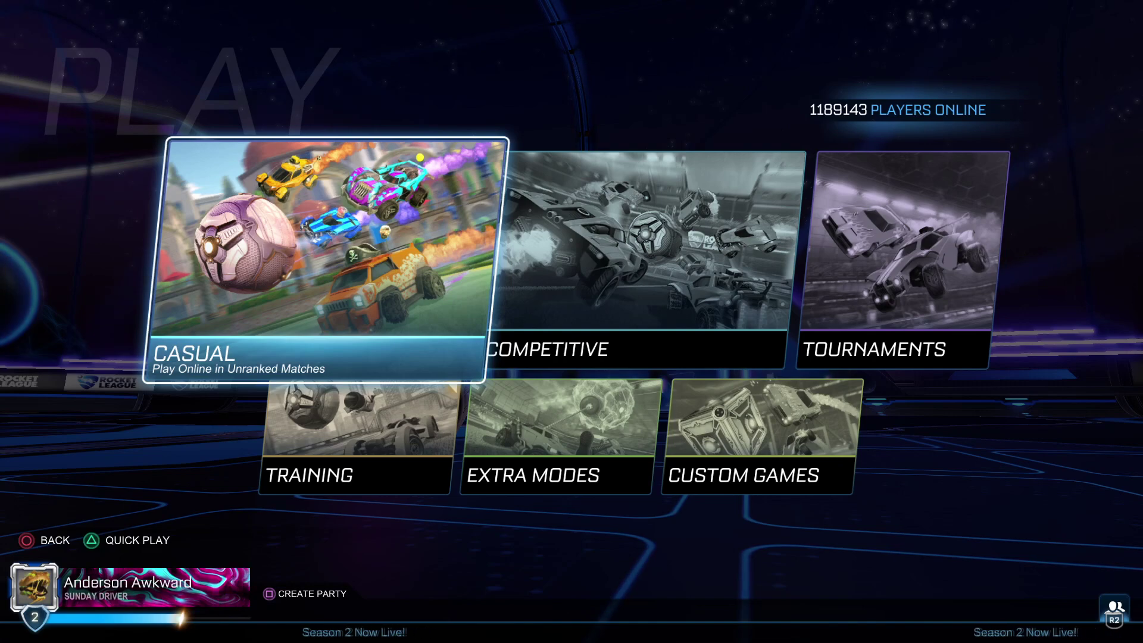
pyautogui.press('Right')
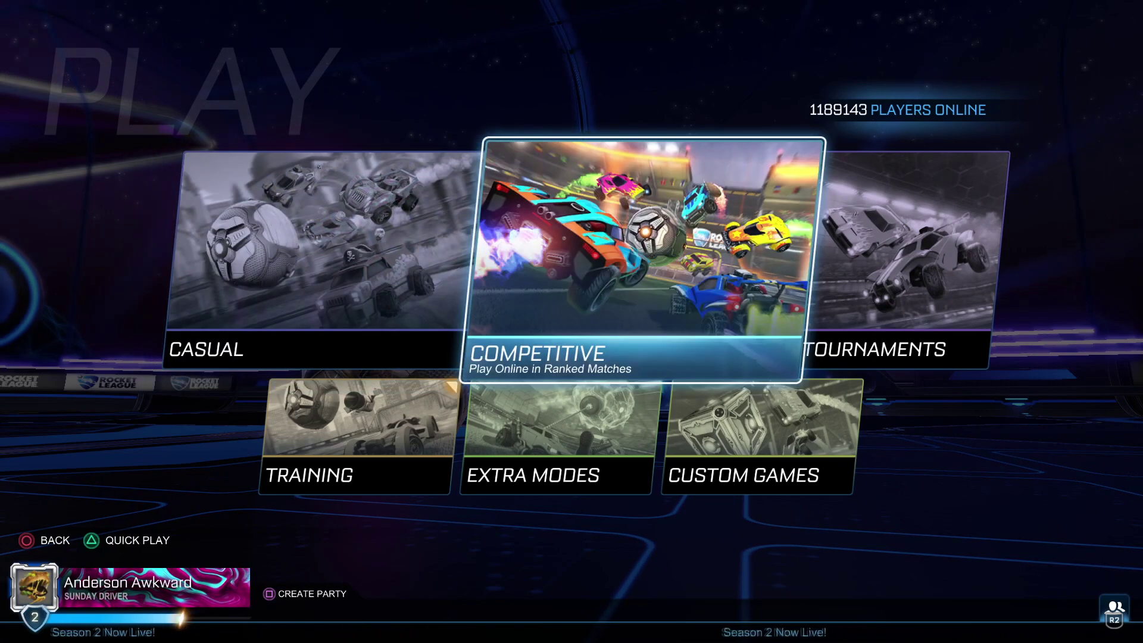
pyautogui.press('Left')
pyautogui.press('Right')
pyautogui.press('Left')
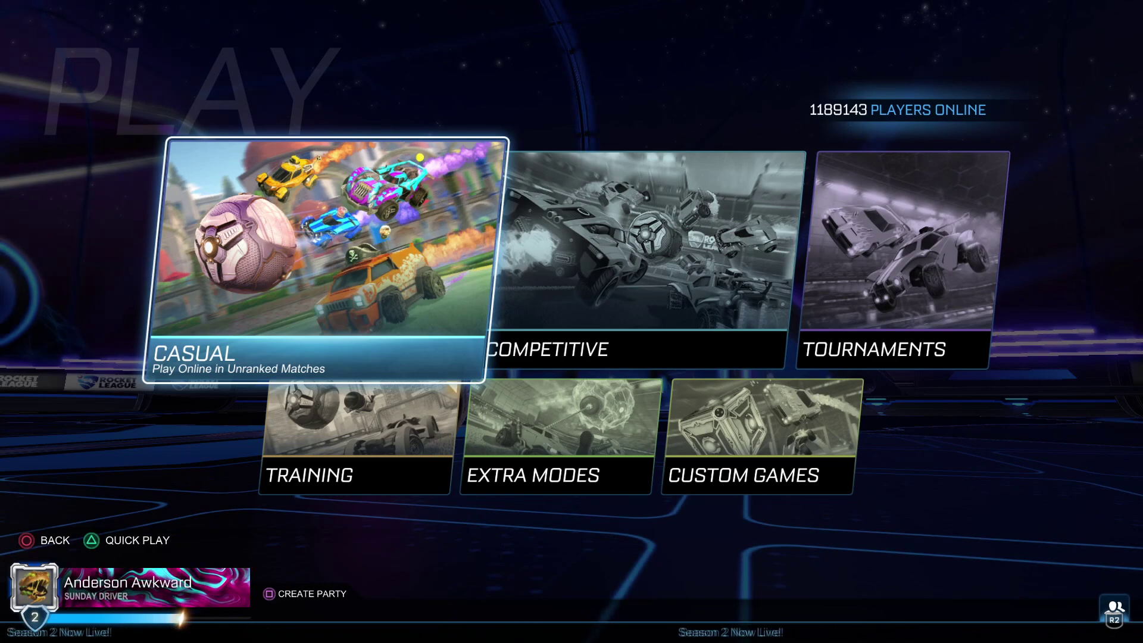
pyautogui.press('Escape')
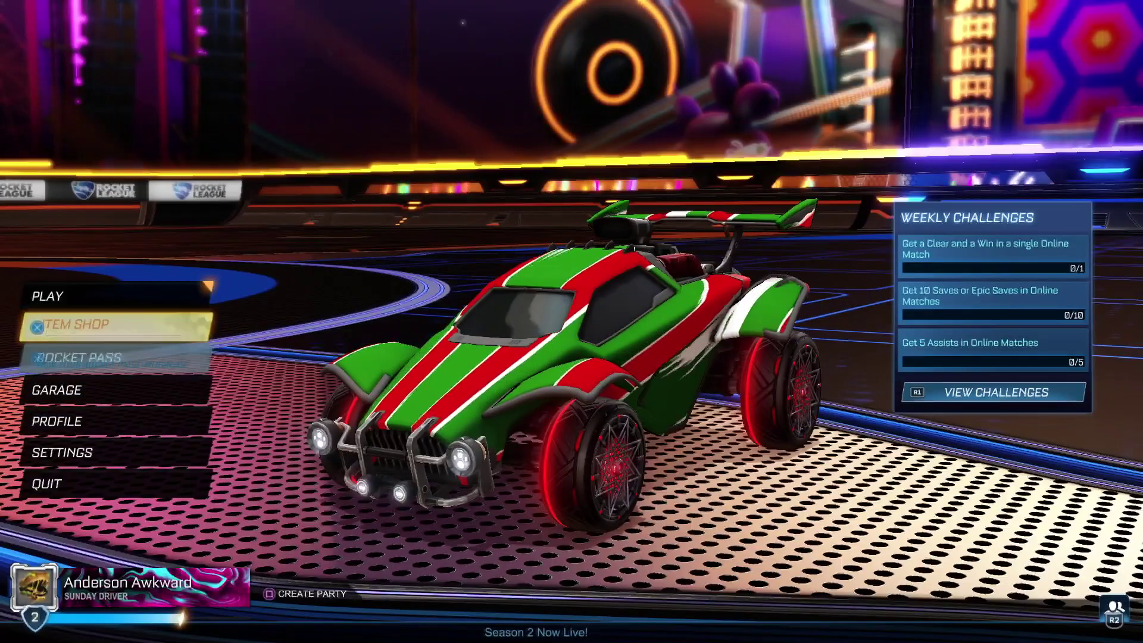
# Quit Rocket League from its main menu and confirm the exit
pyautogui.press('Down')
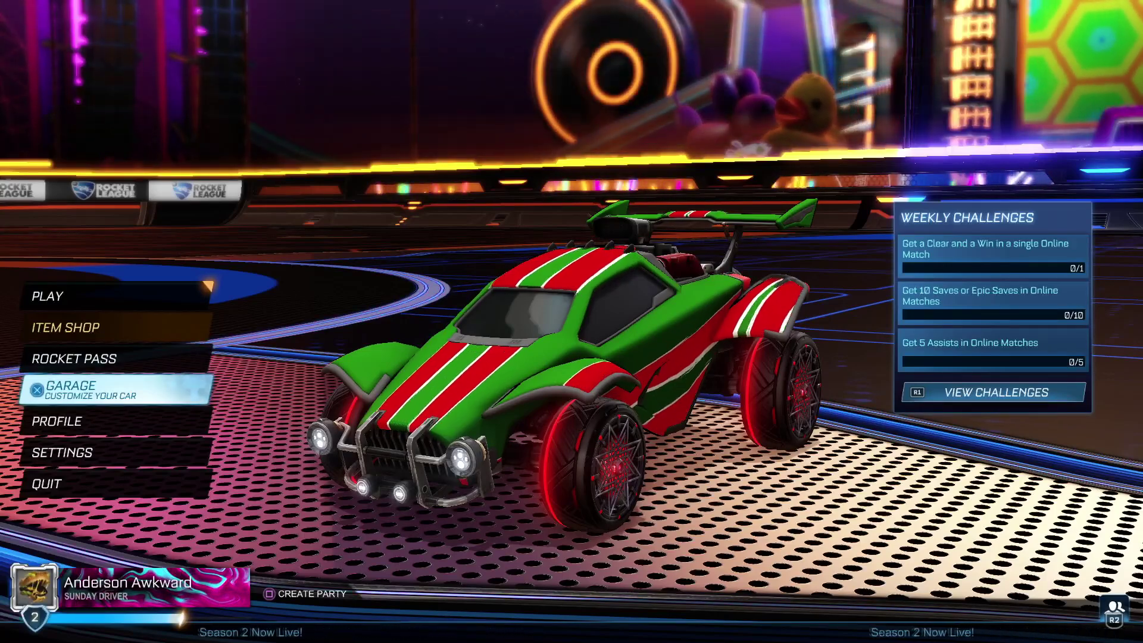
pyautogui.press('Down')
pyautogui.press('Down')
pyautogui.press('Down')
pyautogui.press('Return')
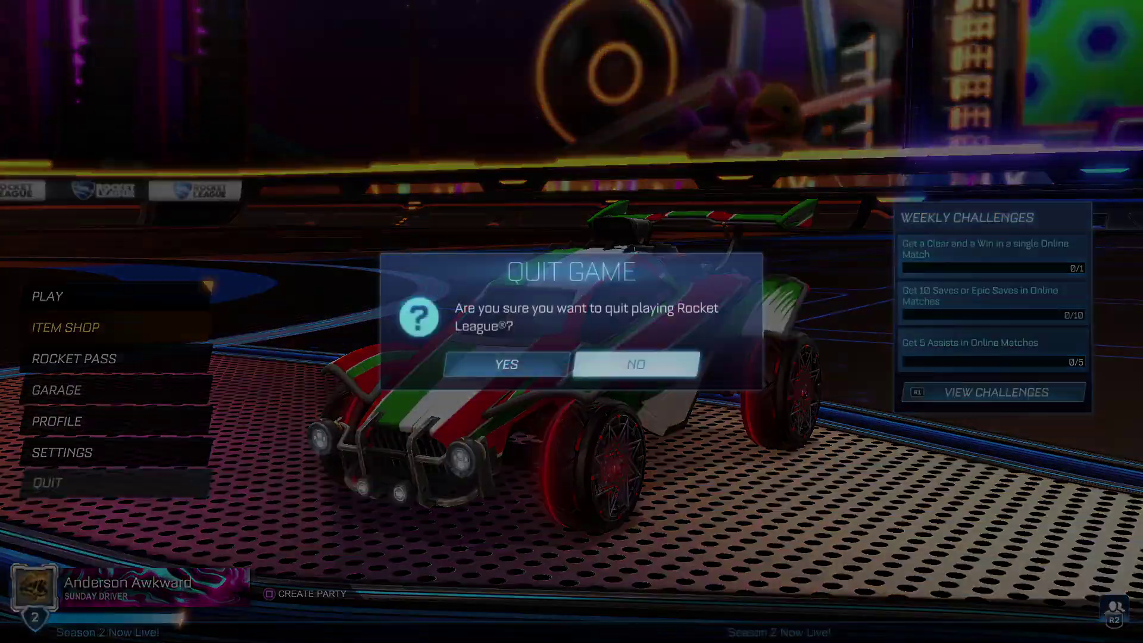
pyautogui.press('Left')
pyautogui.press('Return')
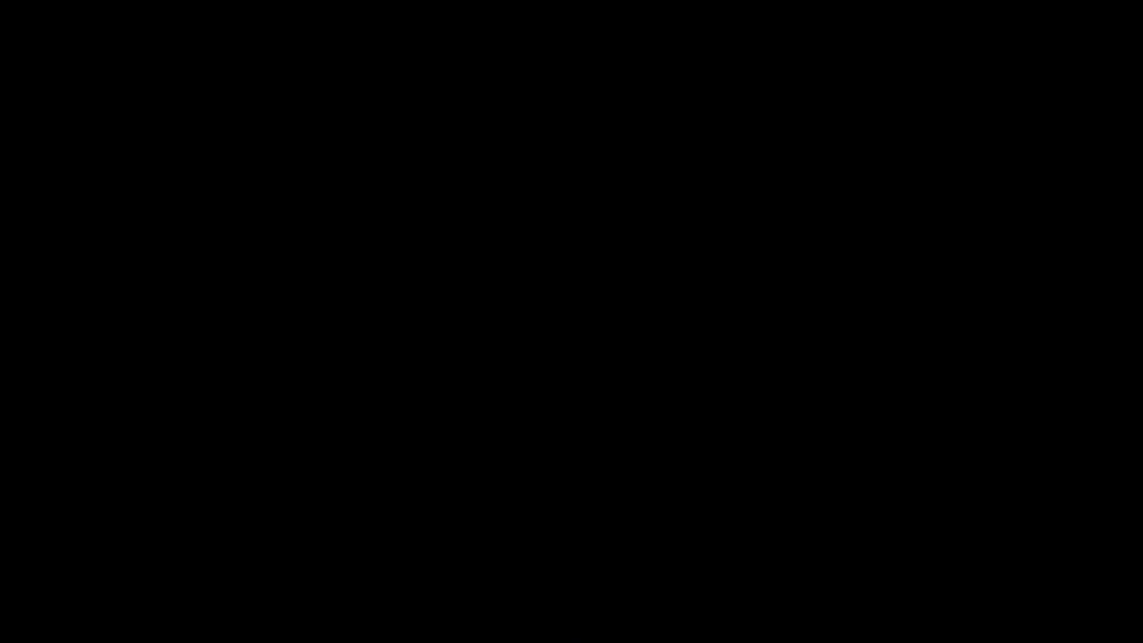
pyautogui.press('Escape')
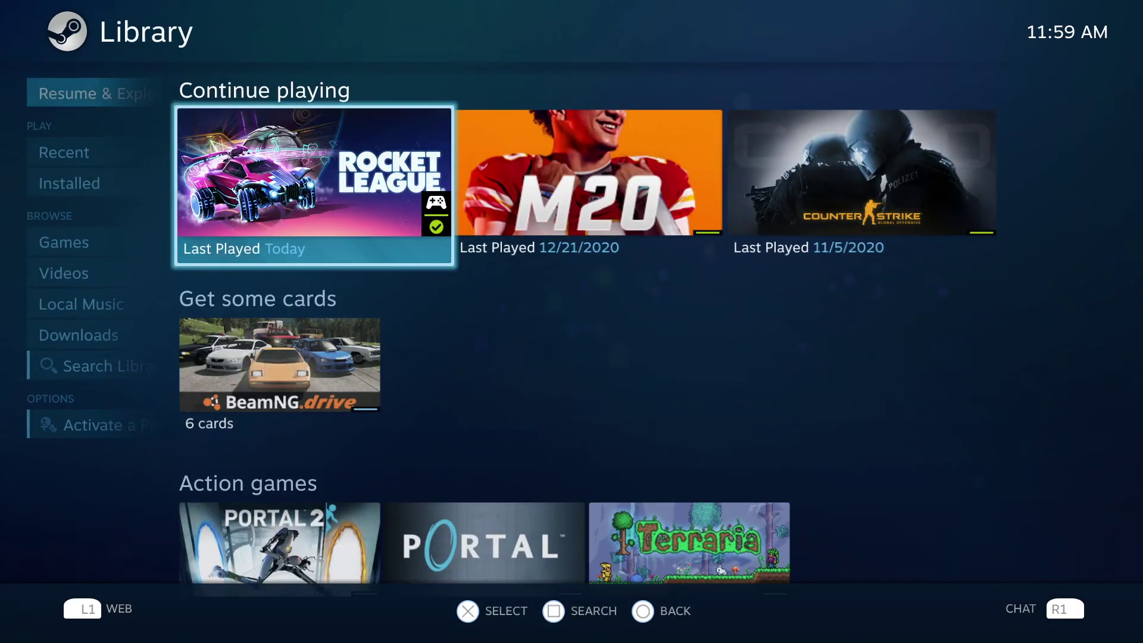
# Browse the library categories from Recent to Local Music
pyautogui.press('Left')
pyautogui.press('Down')
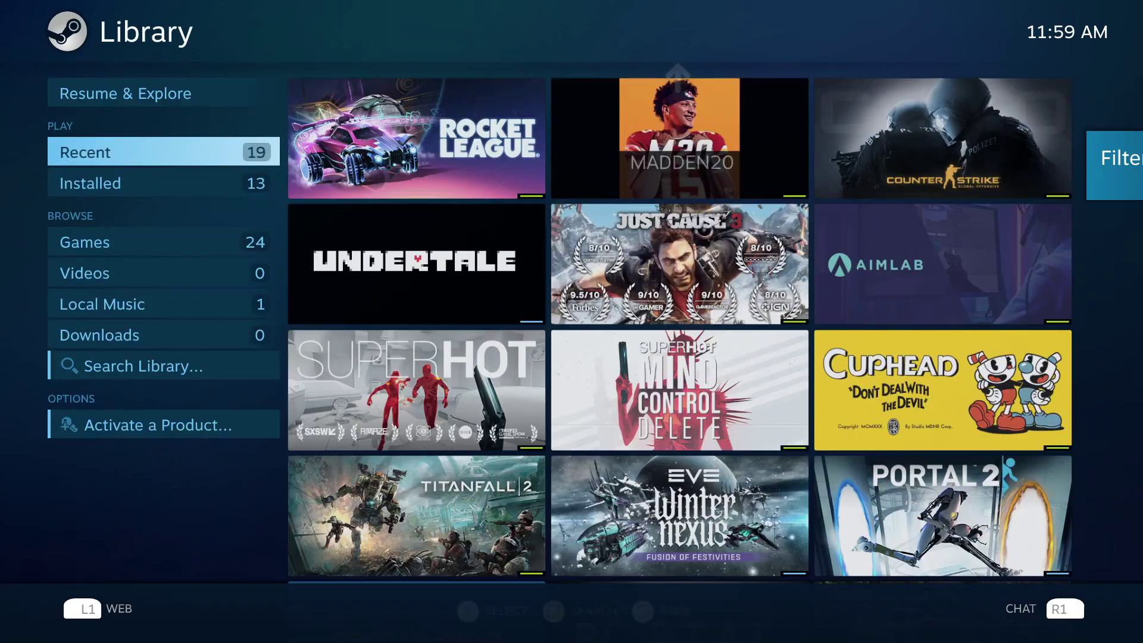
pyautogui.press('Down')
pyautogui.press('Down')
pyautogui.press('Down')
pyautogui.press('Down')
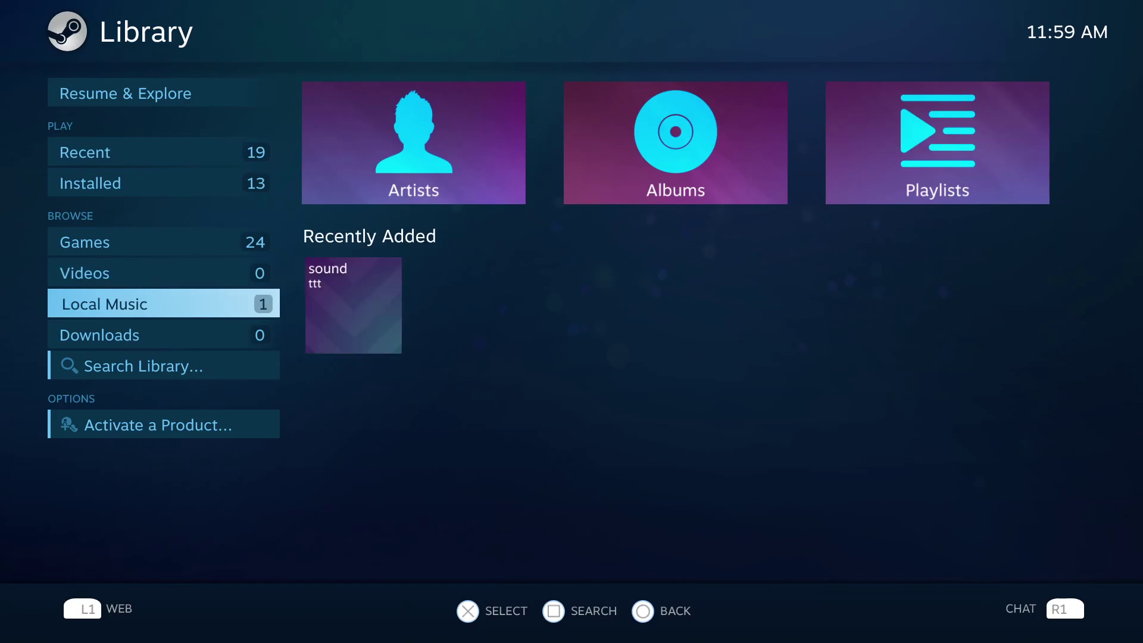
# Return to the Big Picture home screen and choose Exit Big Picture from the power options
pyautogui.press('Escape')
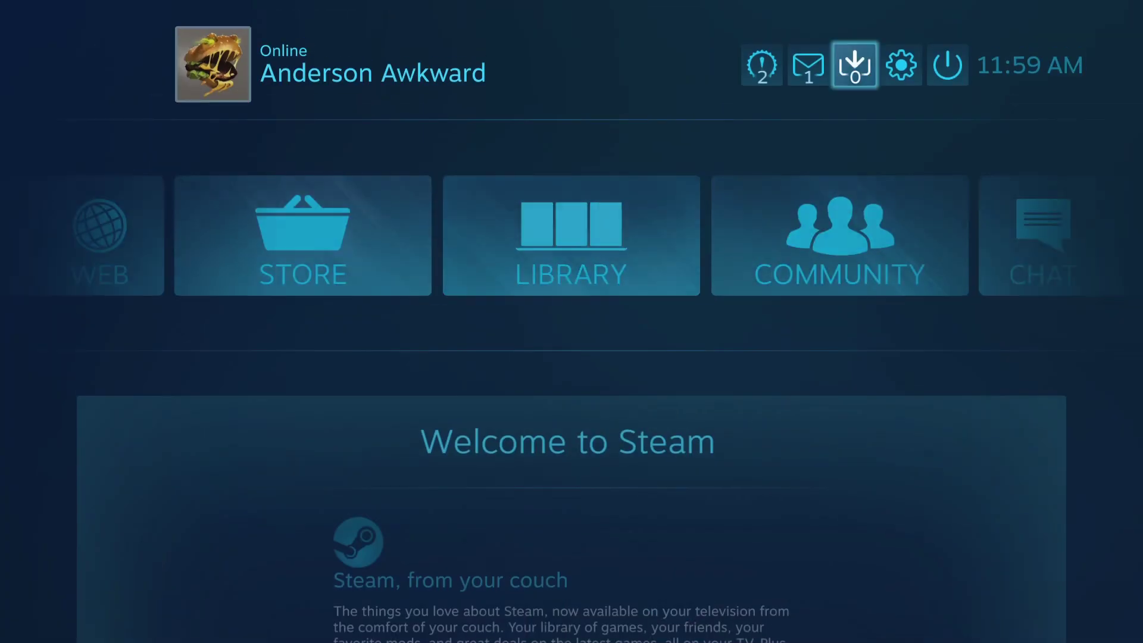
pyautogui.press('Right')
pyautogui.press('Right')
pyautogui.press('Return')
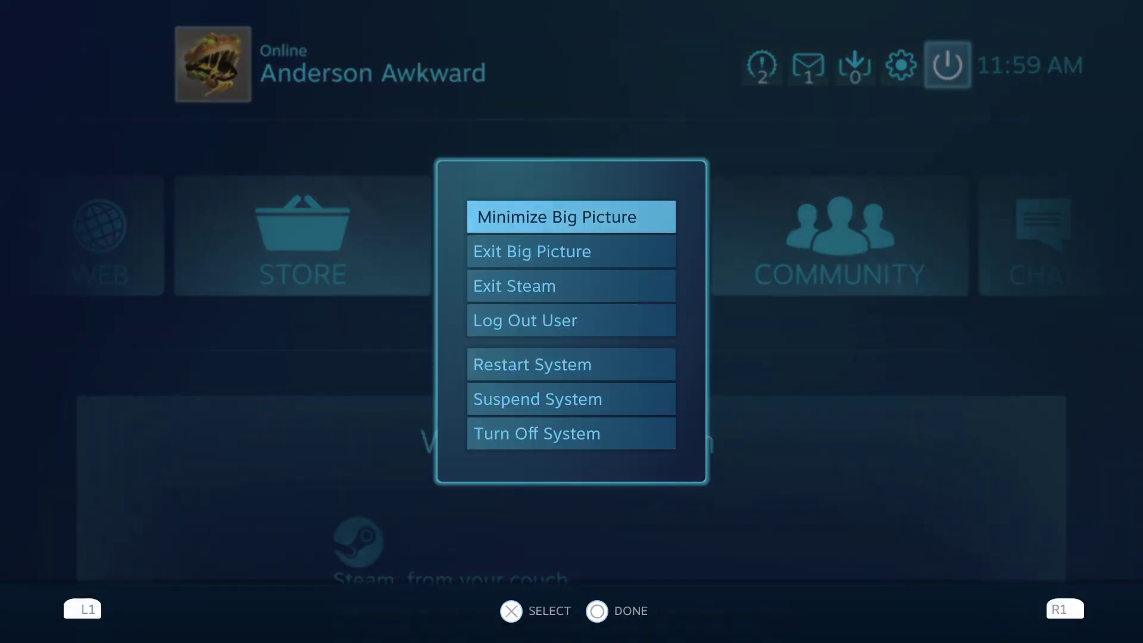
pyautogui.press('Down')
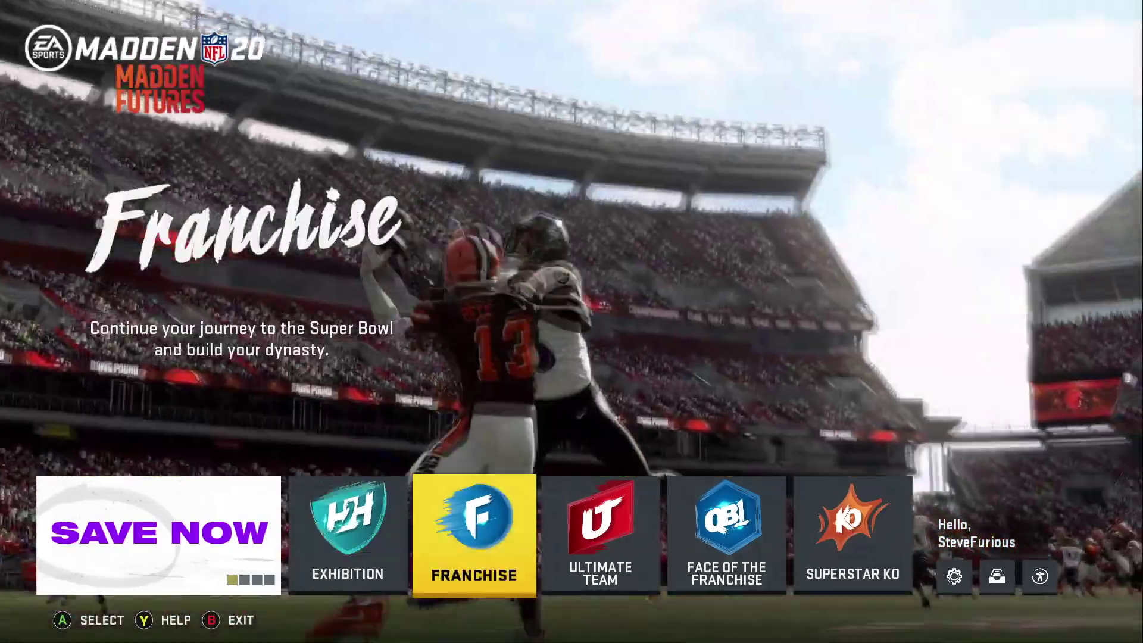
# In Madden NFL 20, browse the main menu modes such as Exhibition, Franchise and Ultimate Team
pyautogui.press('Right')
pyautogui.press('Right')
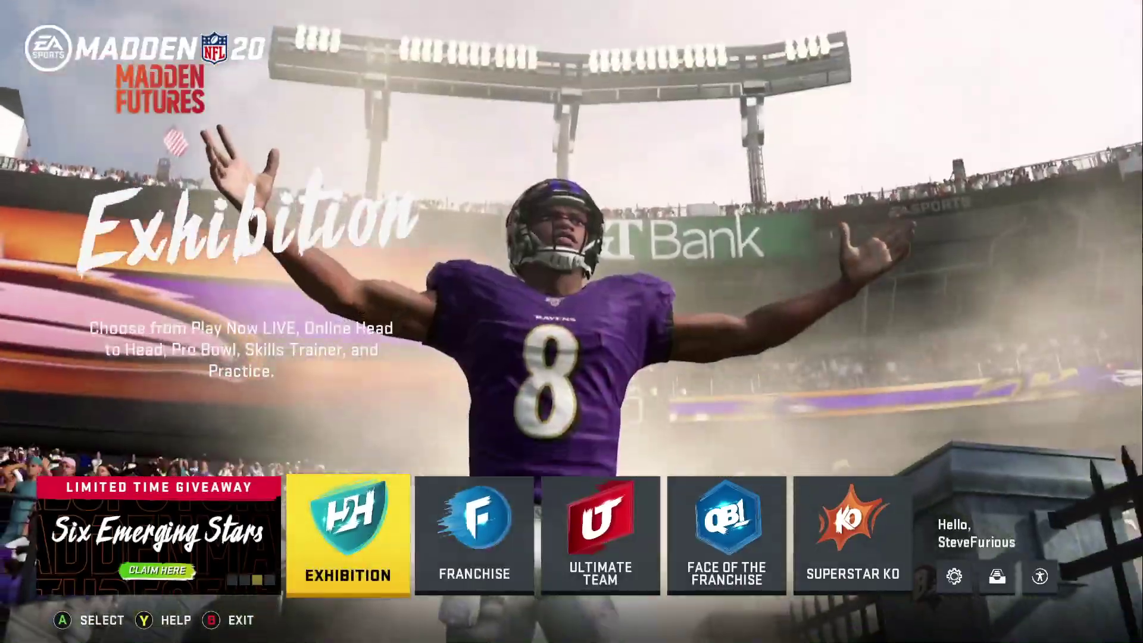
pyautogui.press('Return')
pyautogui.press('Escape')
pyautogui.press('Right')
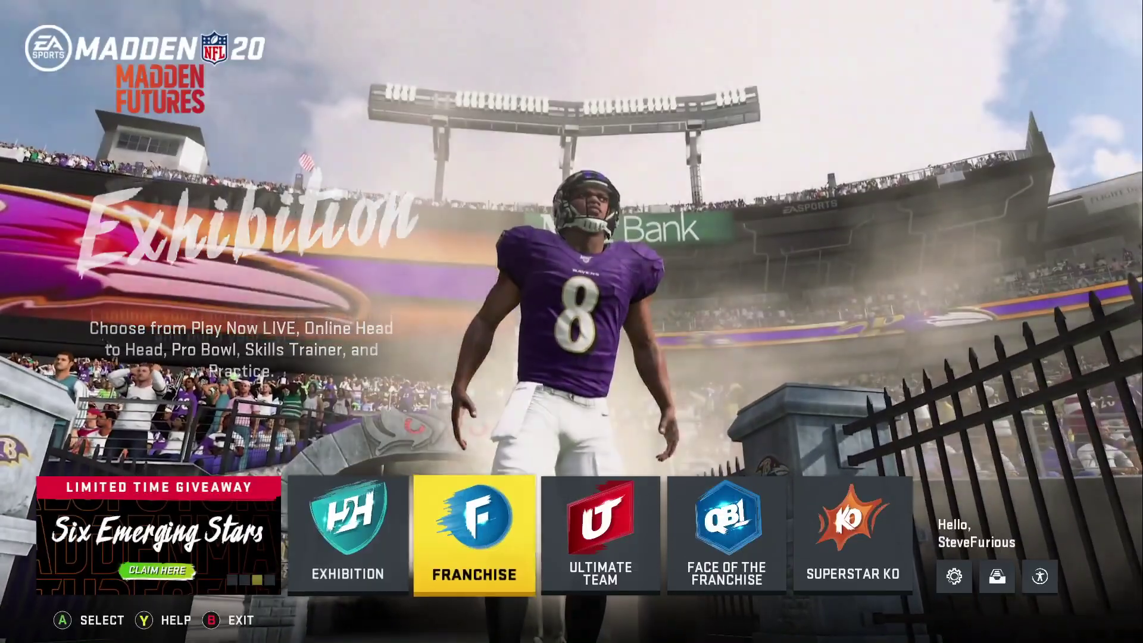
pyautogui.press('Escape')
pyautogui.press('Escape')
pyautogui.press('Left')
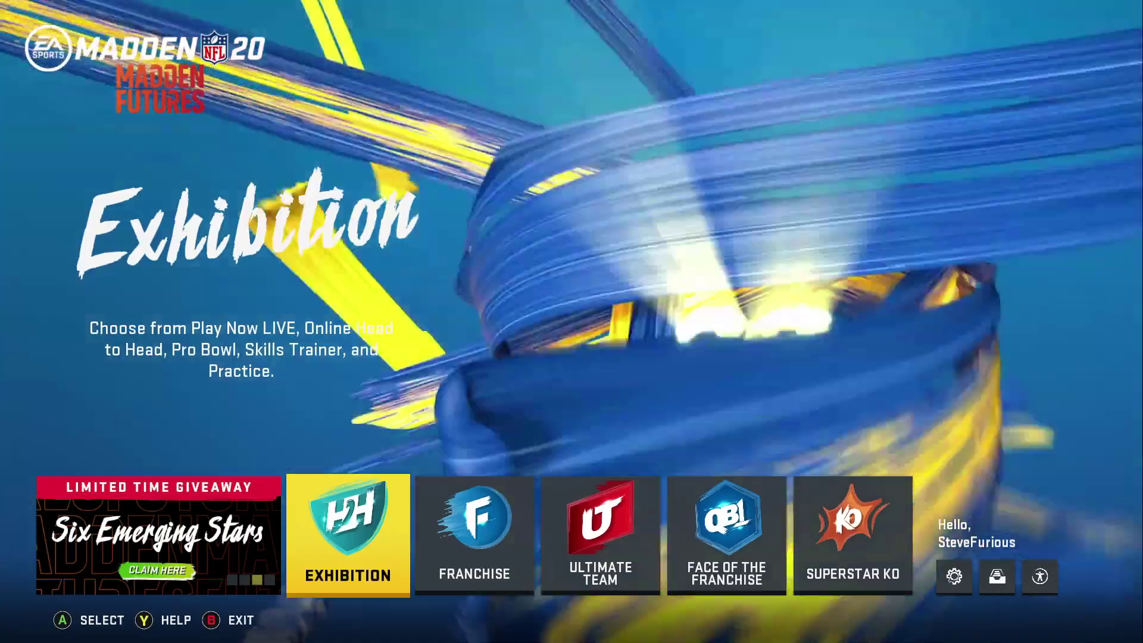
# Exit Madden NFL 20 to the desktop and close the EA app window
pyautogui.press('Escape')
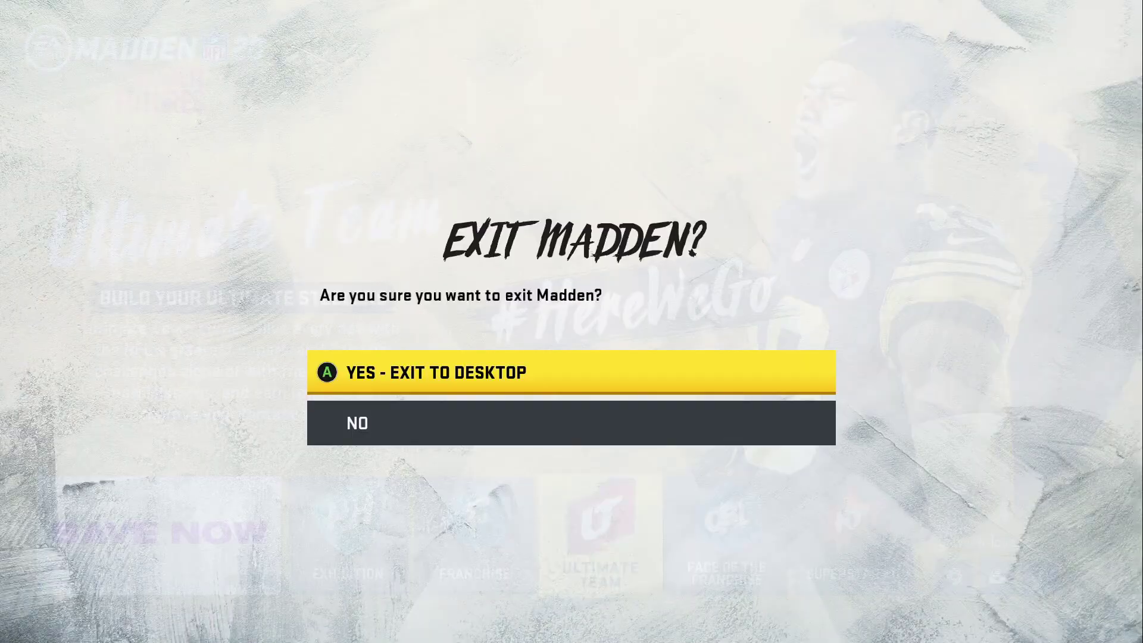
pyautogui.press('Return')
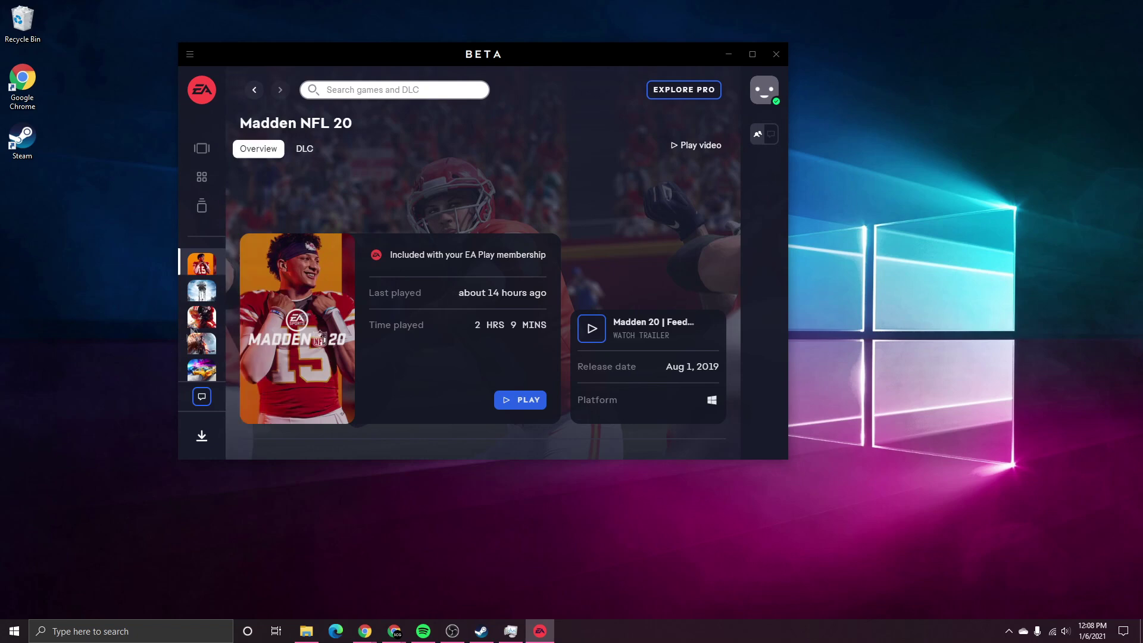
pyautogui.moveTo(194, 307)
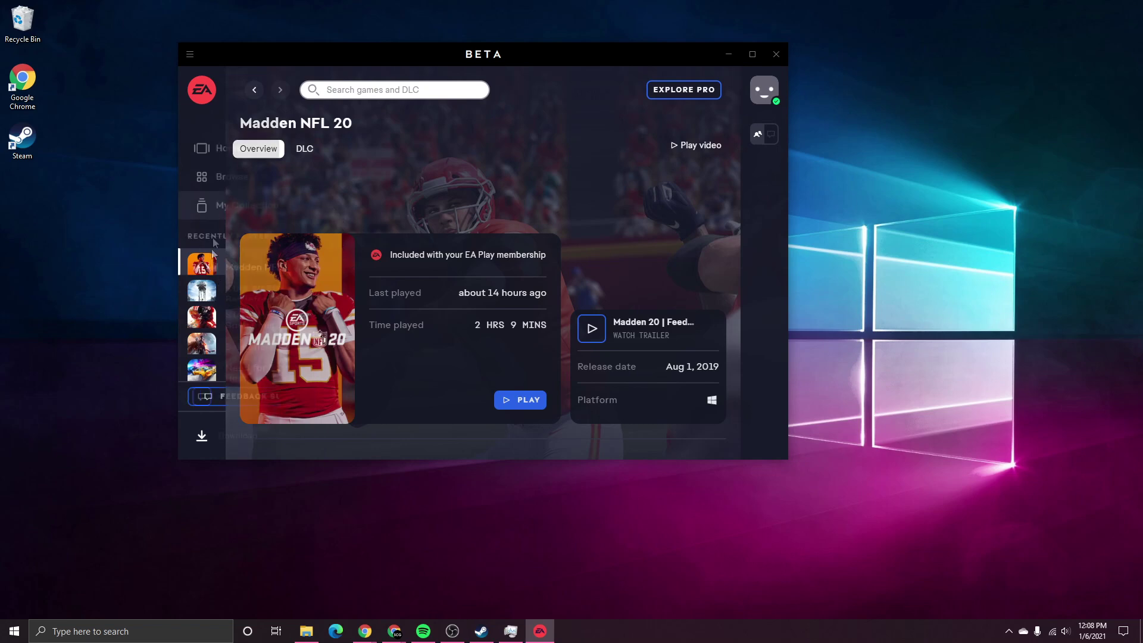
pyautogui.moveTo(216, 387)
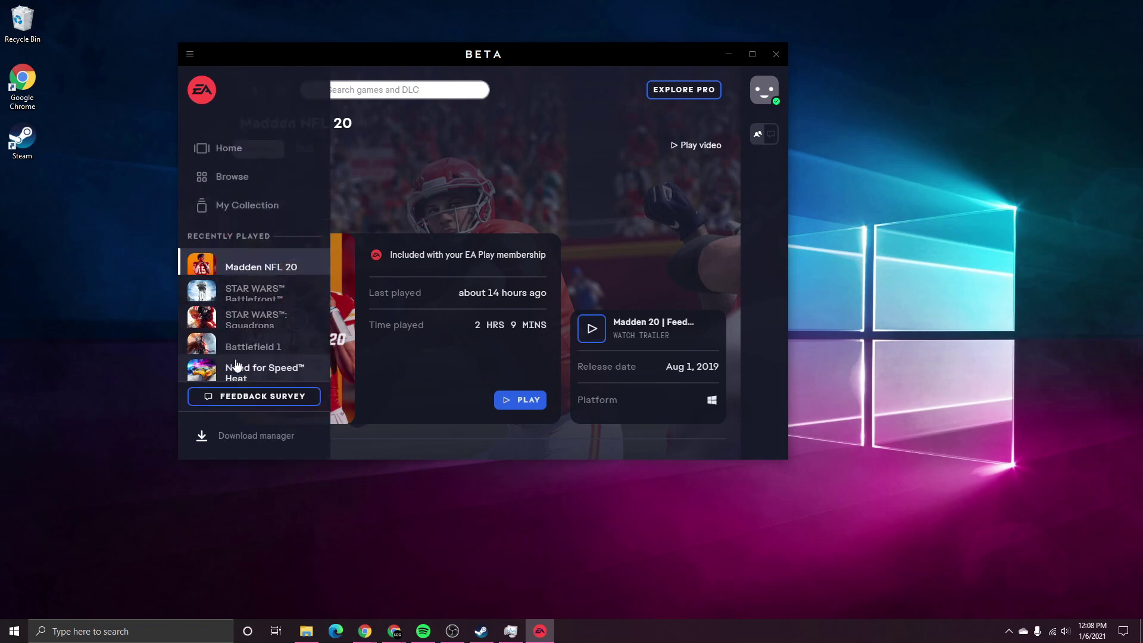
pyautogui.click(776, 58)
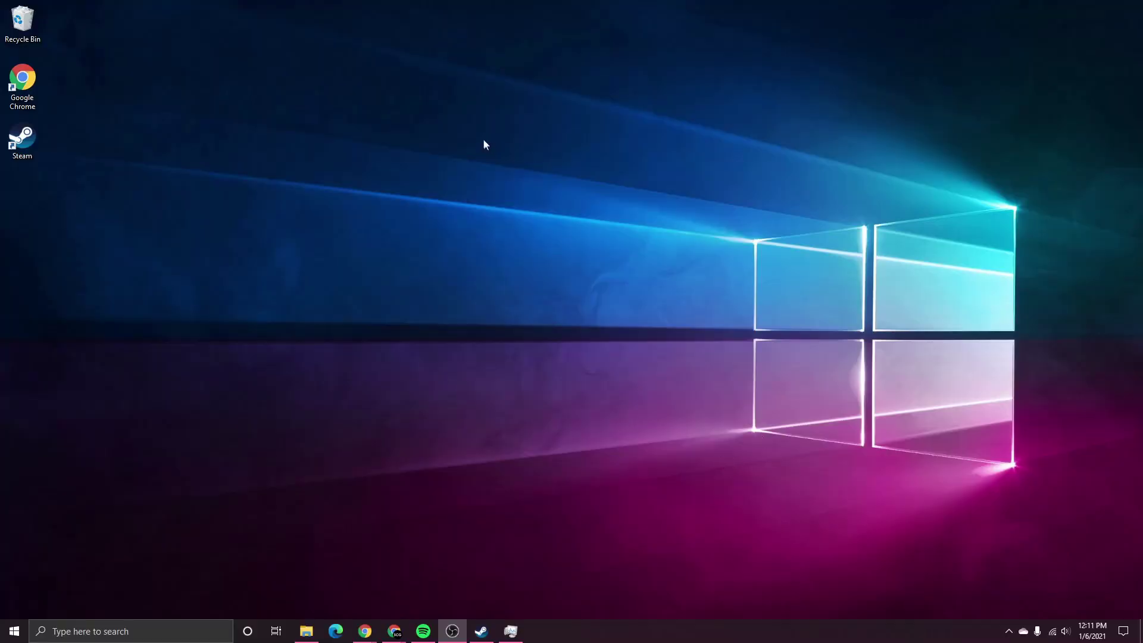
# Open the Bluetooth & other devices page in Windows Settings
pyautogui.click(14, 631)
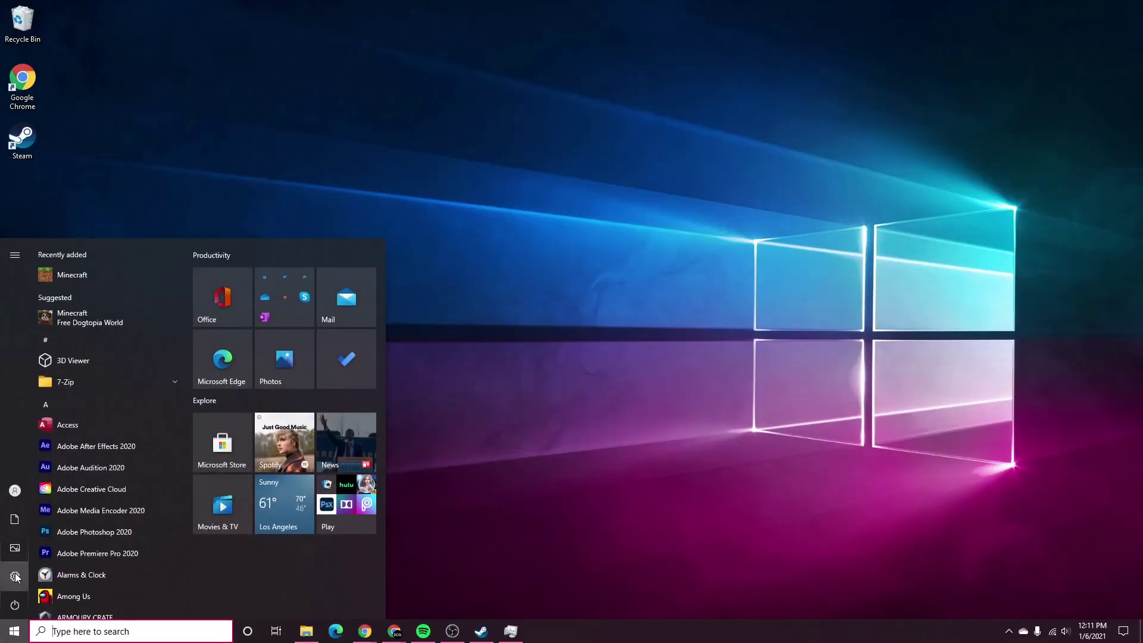
pyautogui.click(15, 576)
pyautogui.click(524, 257)
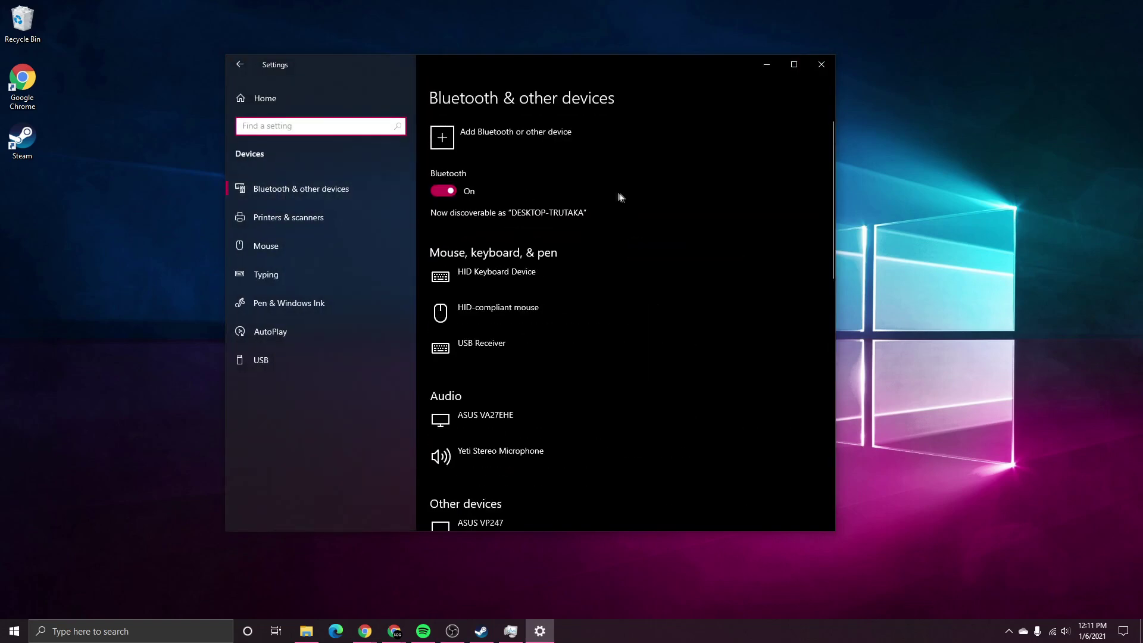
# Add the Wireless Controller as a Bluetooth device, finish the pairing and close the settings window
pyautogui.click(541, 144)
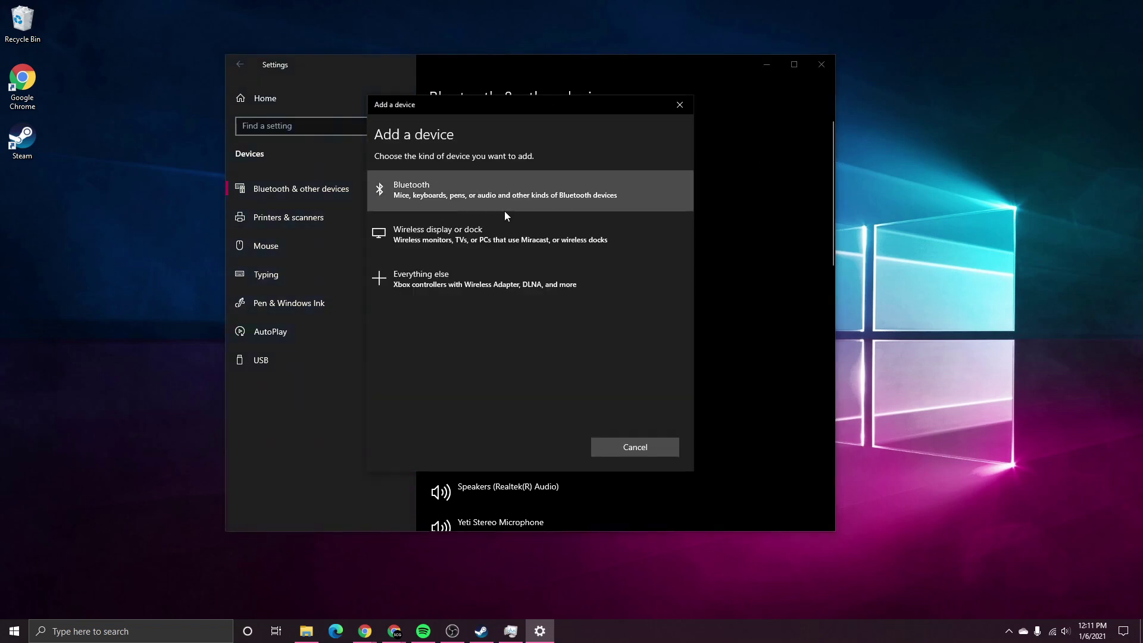
pyautogui.click(512, 194)
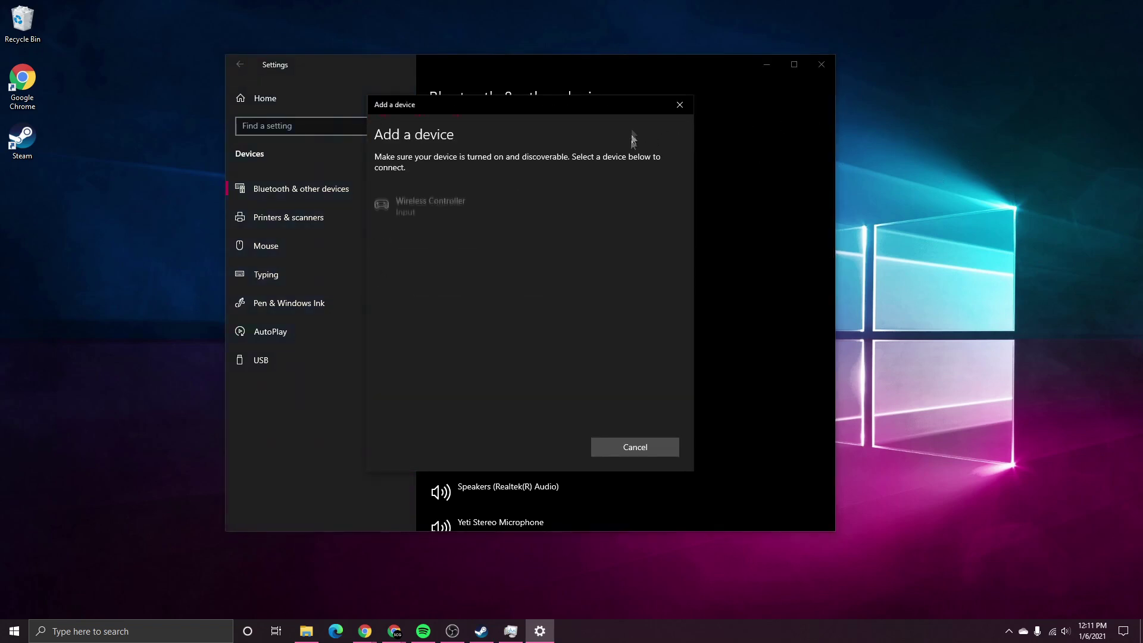
pyautogui.click(460, 192)
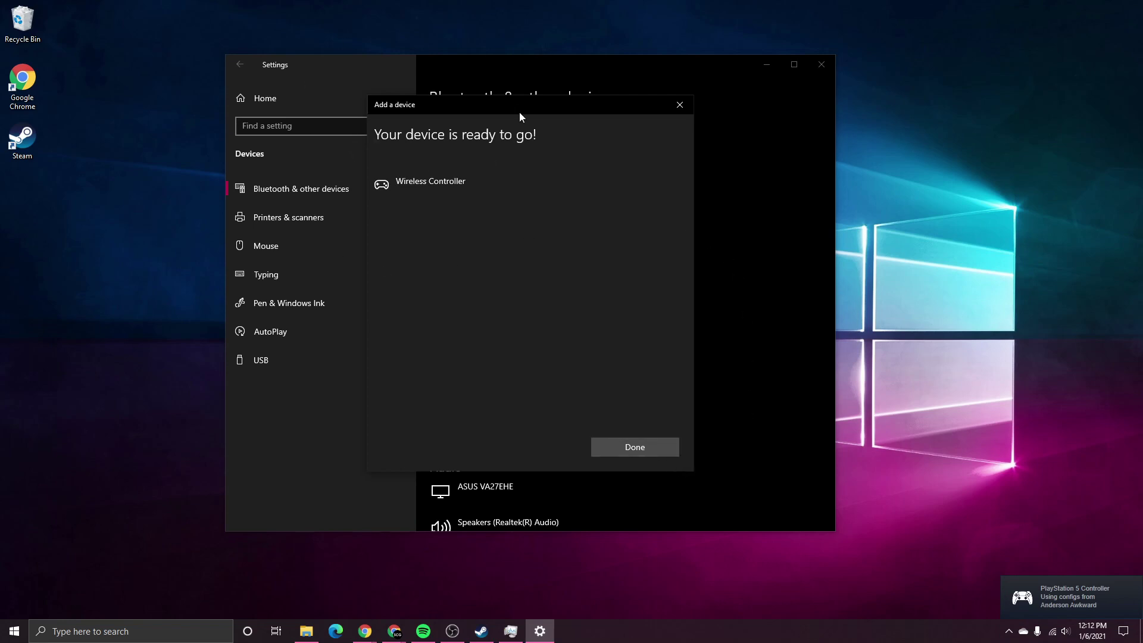
pyautogui.click(670, 447)
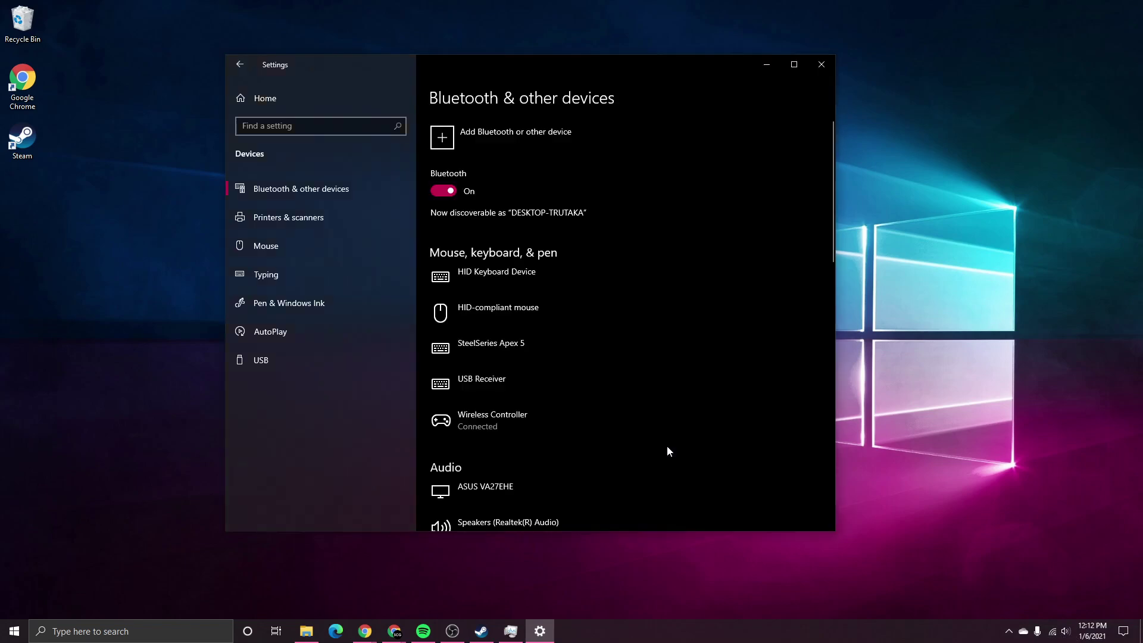
pyautogui.click(821, 64)
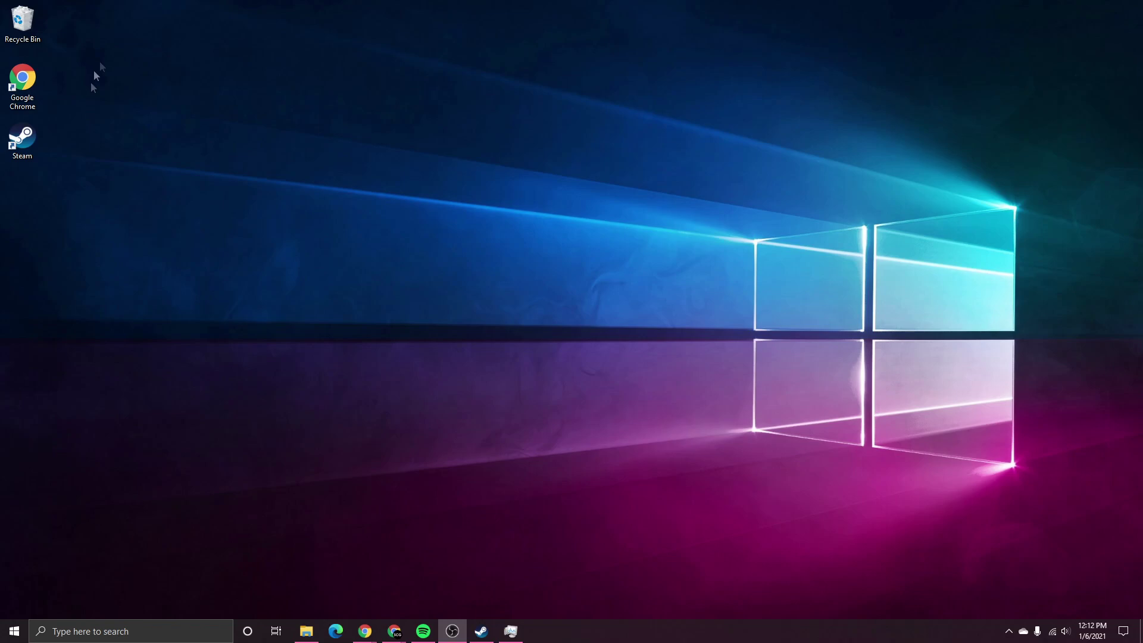
# Switch to Steam and start Big Picture mode
pyautogui.click(481, 631)
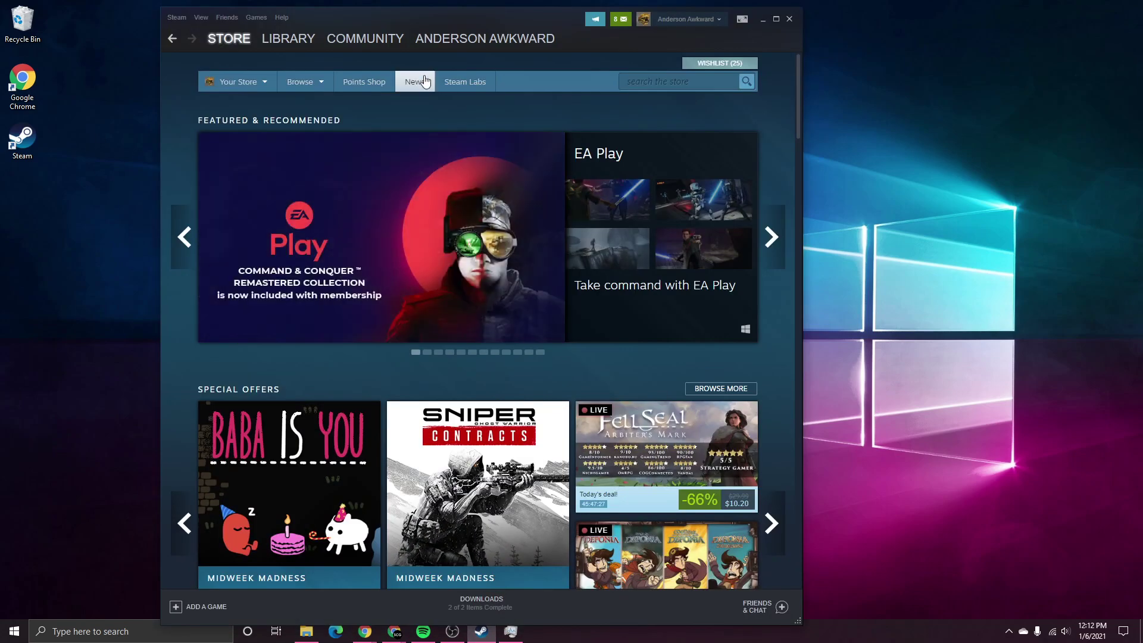
pyautogui.moveTo(571, 24); pyautogui.dragTo(616, 25)
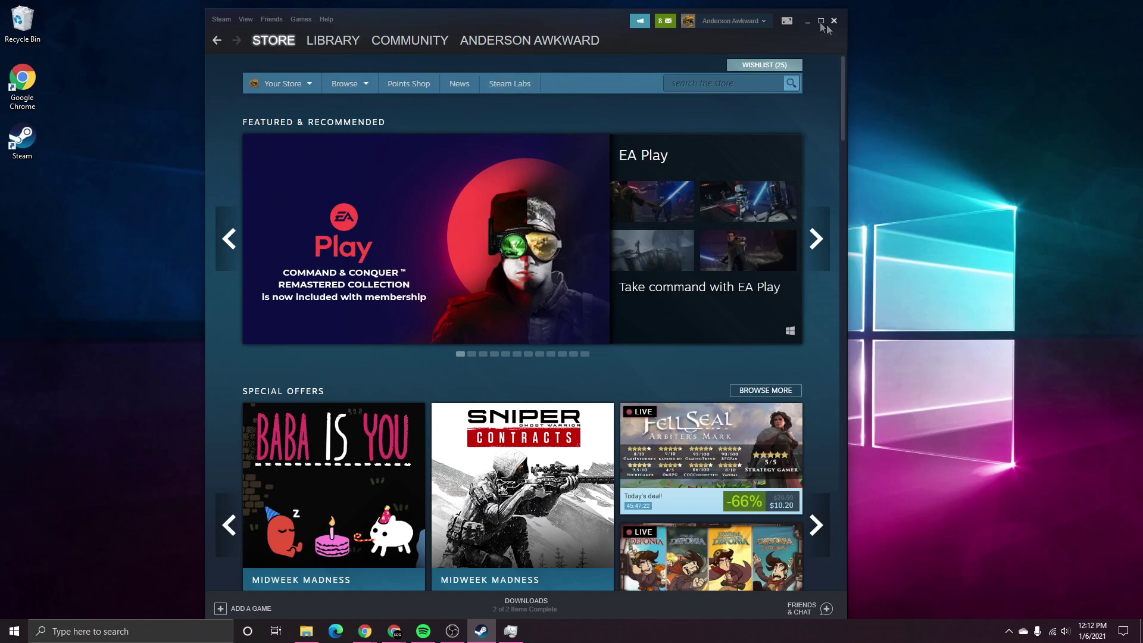
pyautogui.click(787, 22)
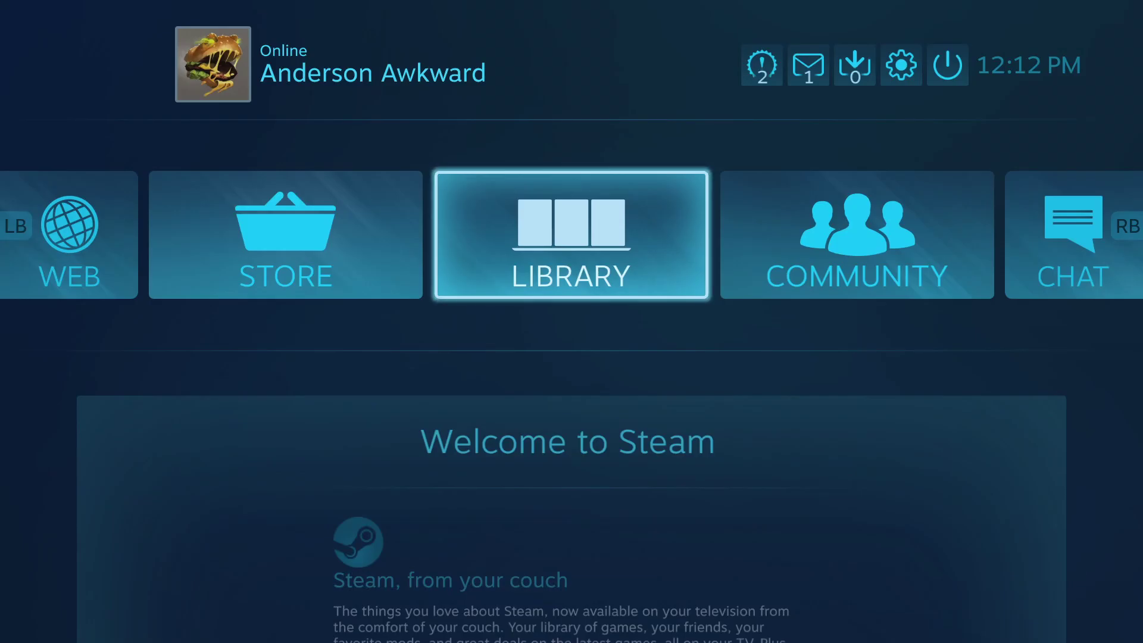
# Test the controller by moving back and forth between the Store, Library and Community tiles on the home screen
pyautogui.press('Right')
pyautogui.press('Left')
pyautogui.press('Left')
pyautogui.press('Left')
pyautogui.press('Right')
pyautogui.press('Left')
pyautogui.press('Right')
pyautogui.press('Right')
pyautogui.press('Right')
pyautogui.press('Right')
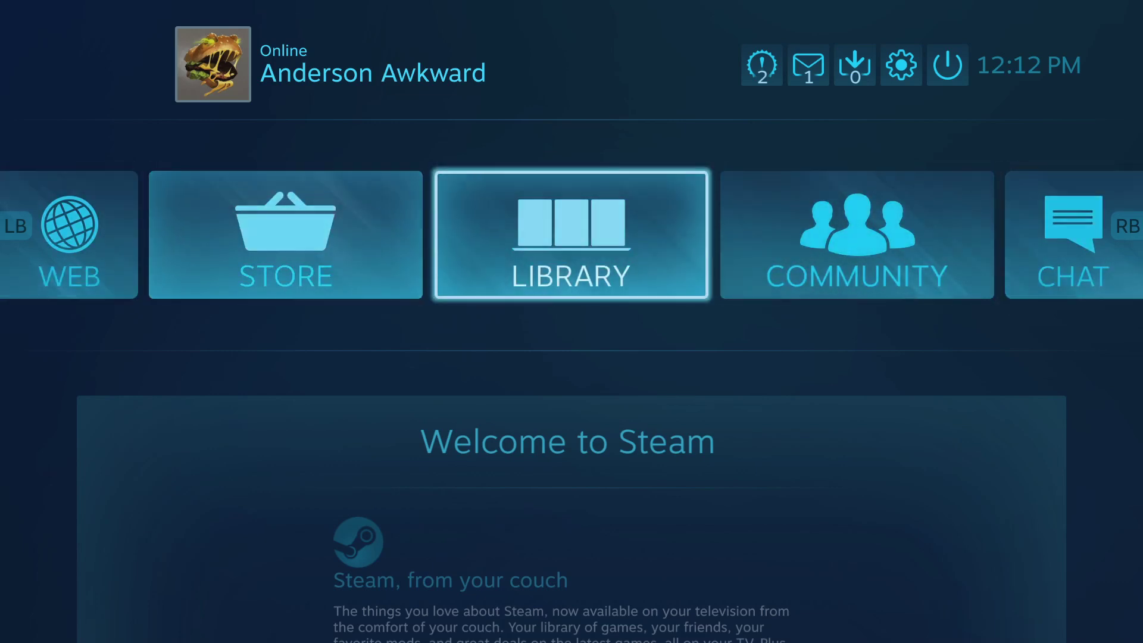
pyautogui.press('Left')
pyautogui.press('Left')
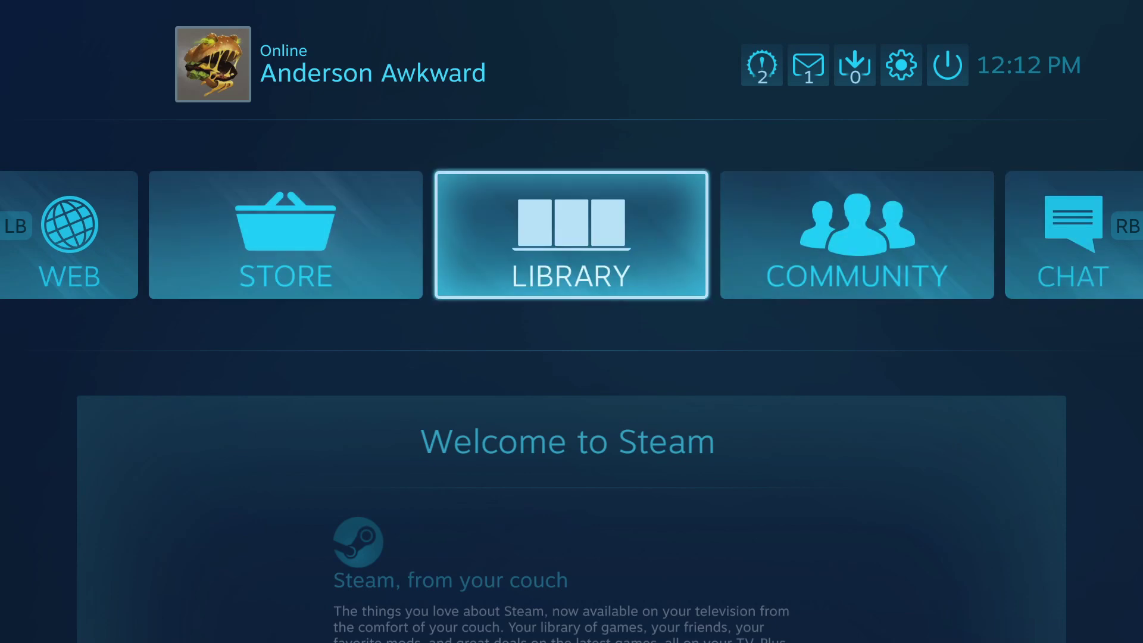
pyautogui.press('Right')
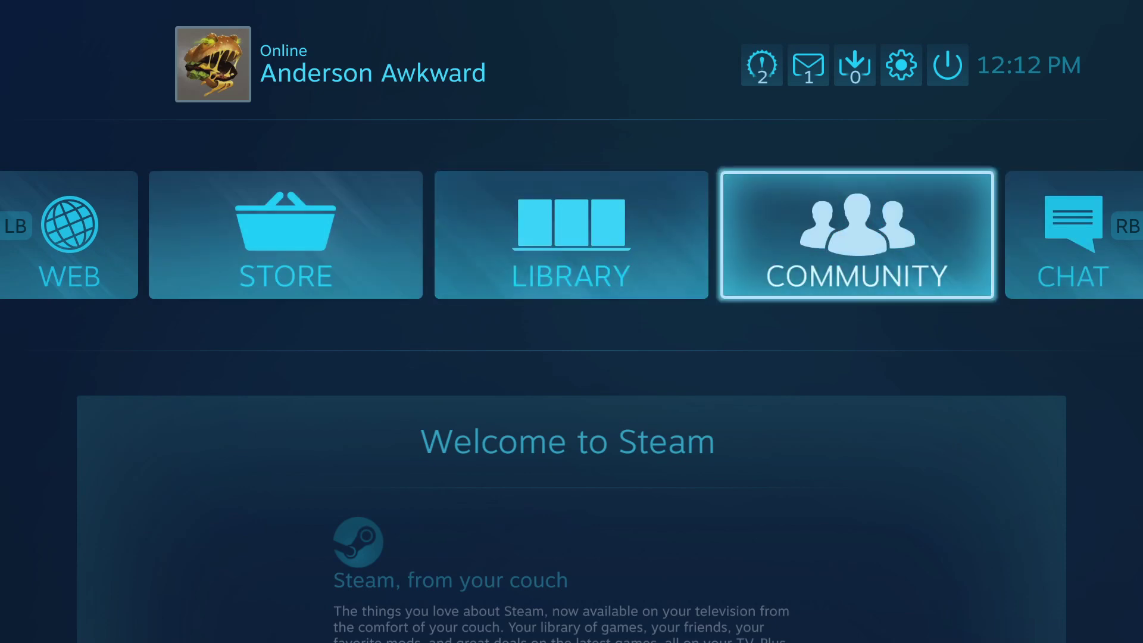
# Open Controller Settings from the Big Picture settings
pyautogui.press('Up')
pyautogui.press('Return')
pyautogui.press('Down')
pyautogui.press('Down')
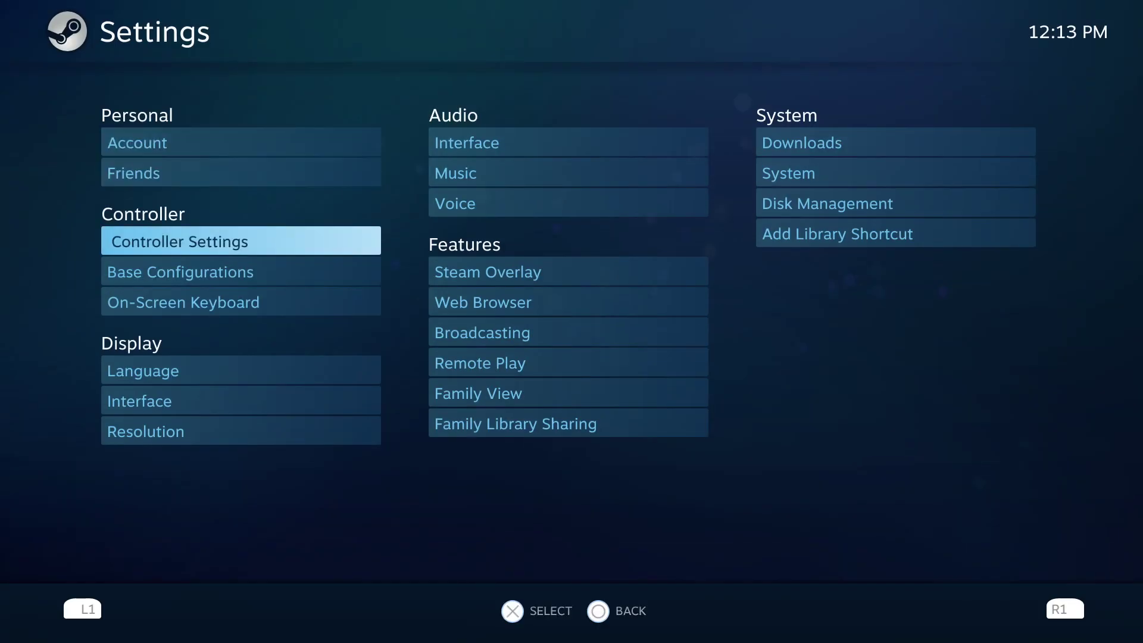
pyautogui.press('Return')
# Review the controller options, including PlayStation Configuration Support, down to the detected PlayStation 5 Controller
pyautogui.press('Down')
pyautogui.press('Down')
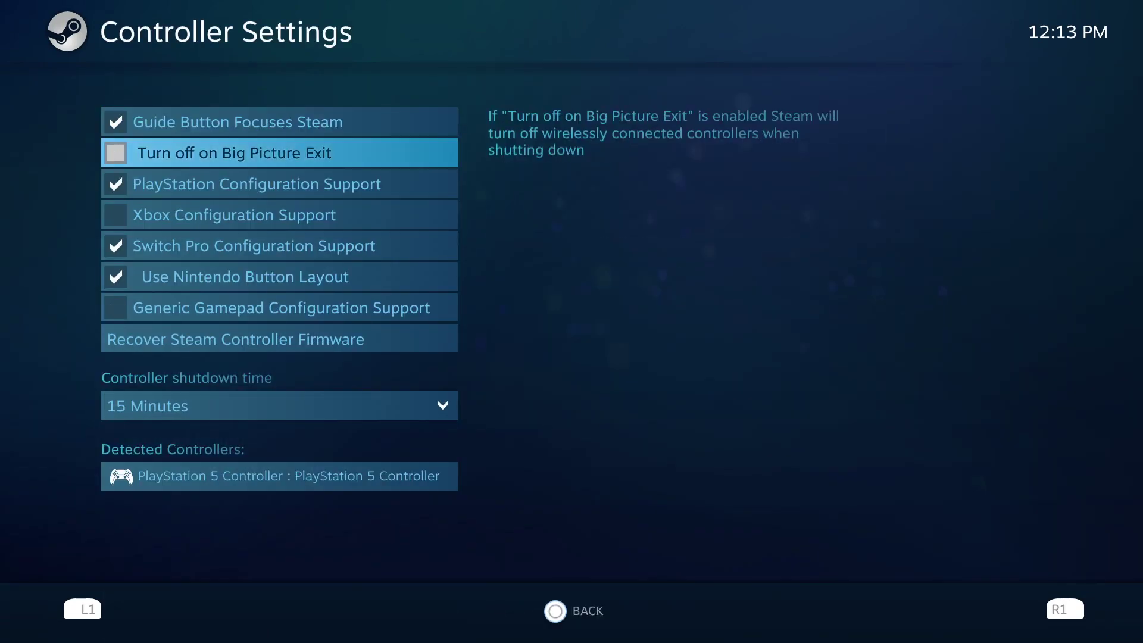
pyautogui.press('Up')
pyautogui.press('Down')
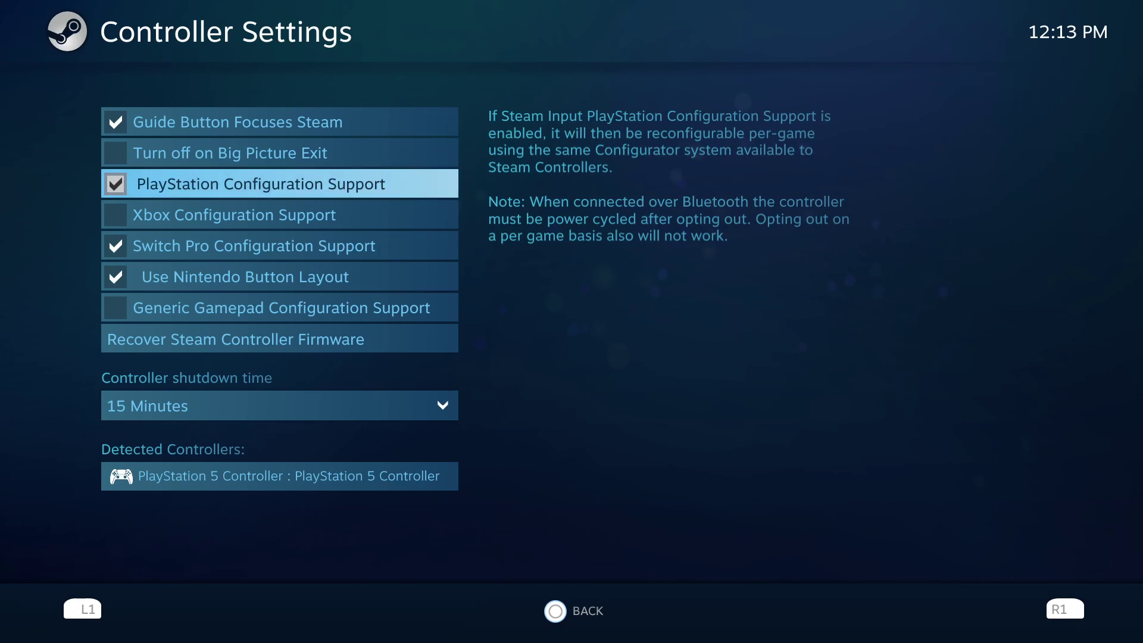
pyautogui.press('Up')
pyautogui.press('Down')
pyautogui.press('Down')
pyautogui.press('Down')
pyautogui.press('Down')
pyautogui.press('Down')
pyautogui.press('Down')
pyautogui.press('Down')
pyautogui.press('Down')
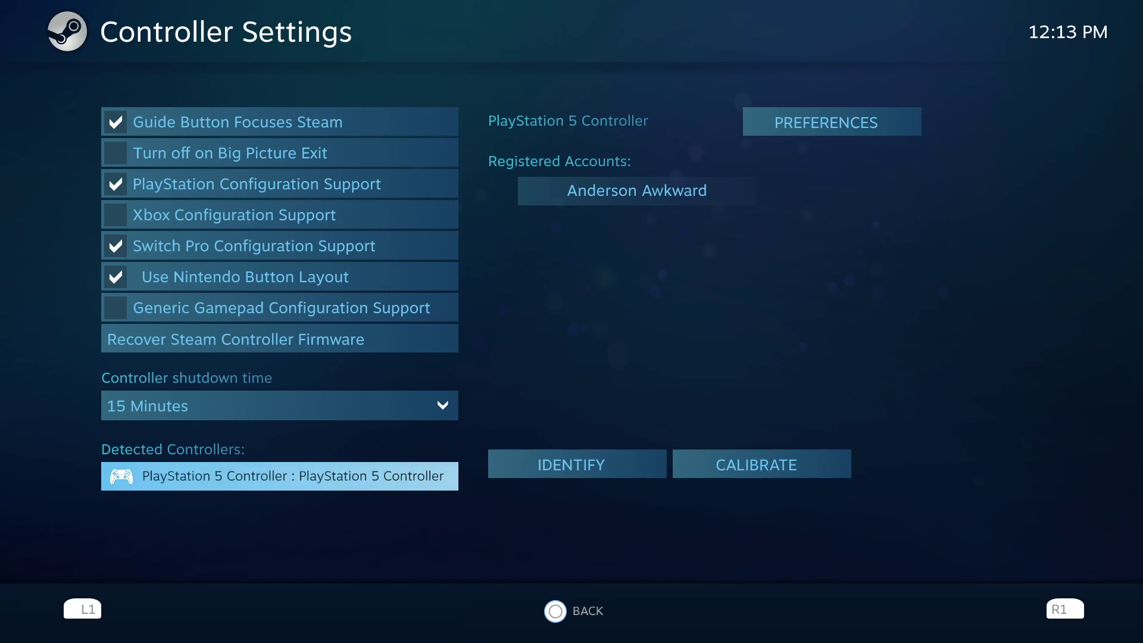
# Open the calibration dialog for the detected PlayStation 5 Controller, view its stick deadzones, and leave it without calibrating
pyautogui.press('Right')
pyautogui.press('Down')
pyautogui.press('Down')
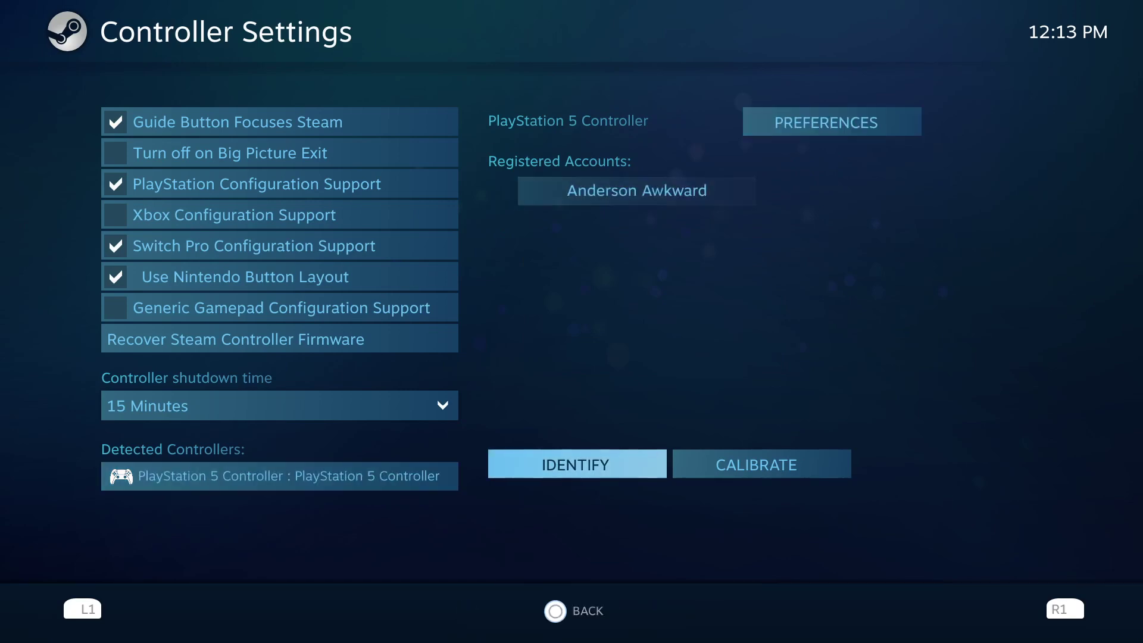
pyautogui.press('Right')
pyautogui.press('Return')
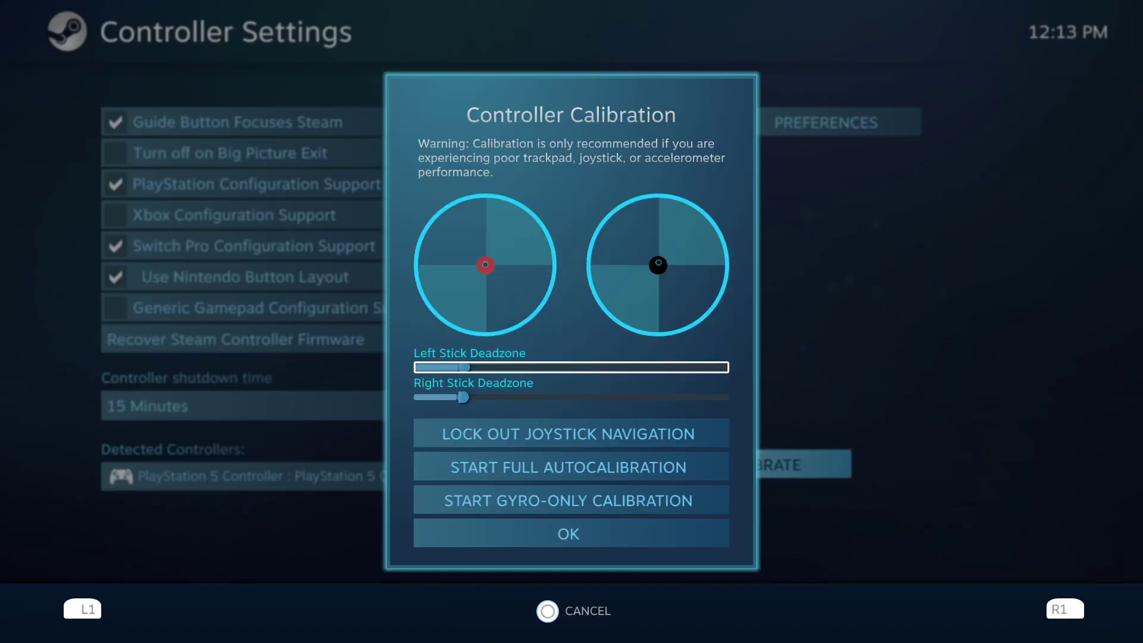
pyautogui.press('Escape')
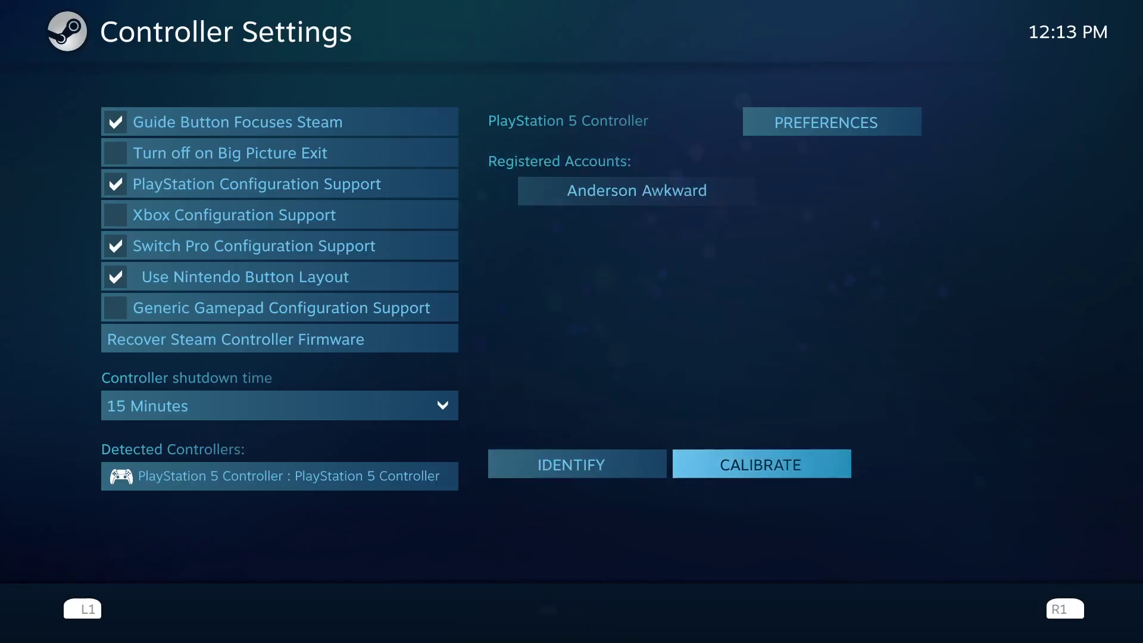
# Open the PlayStation 5 Controller's preferences and go through the light color, brightness and saturation options
pyautogui.press('Up')
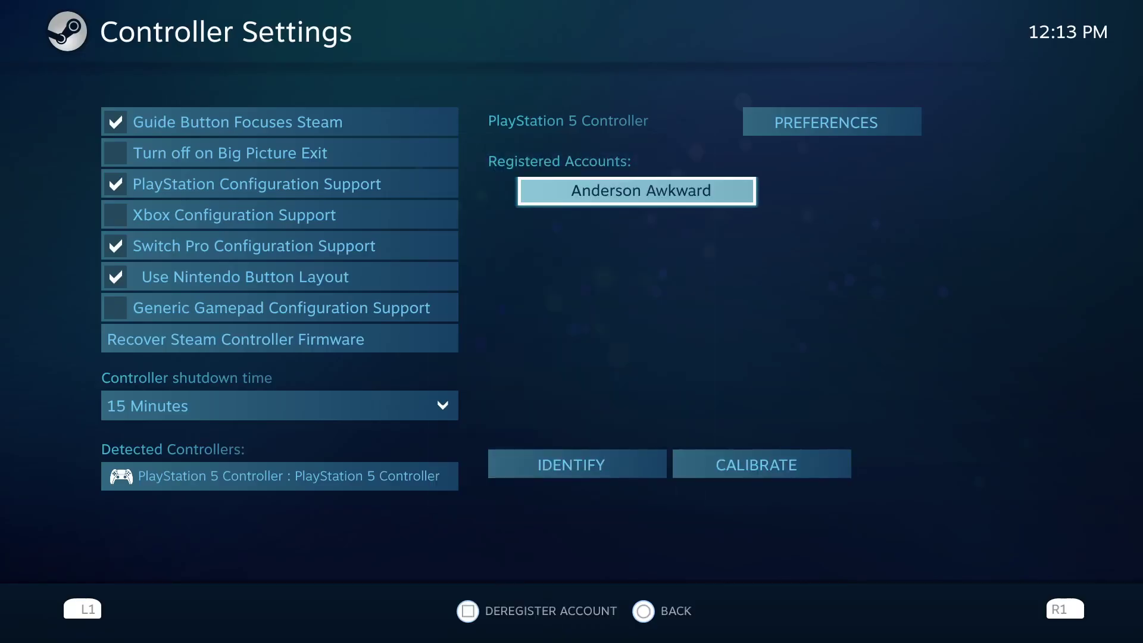
pyautogui.press('Up')
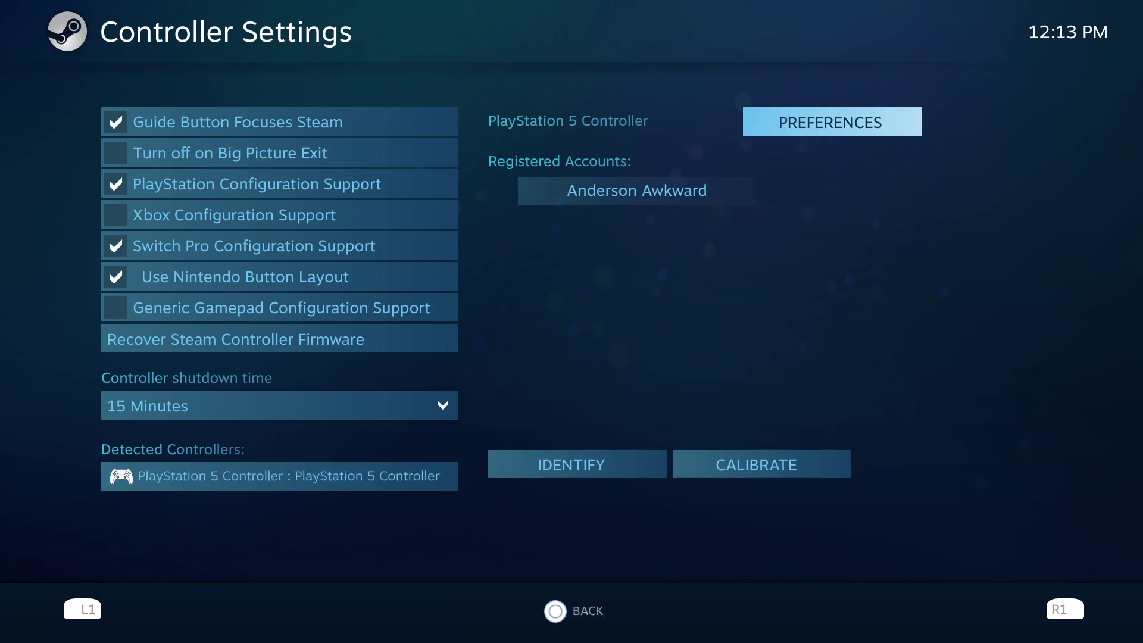
pyautogui.press('Down')
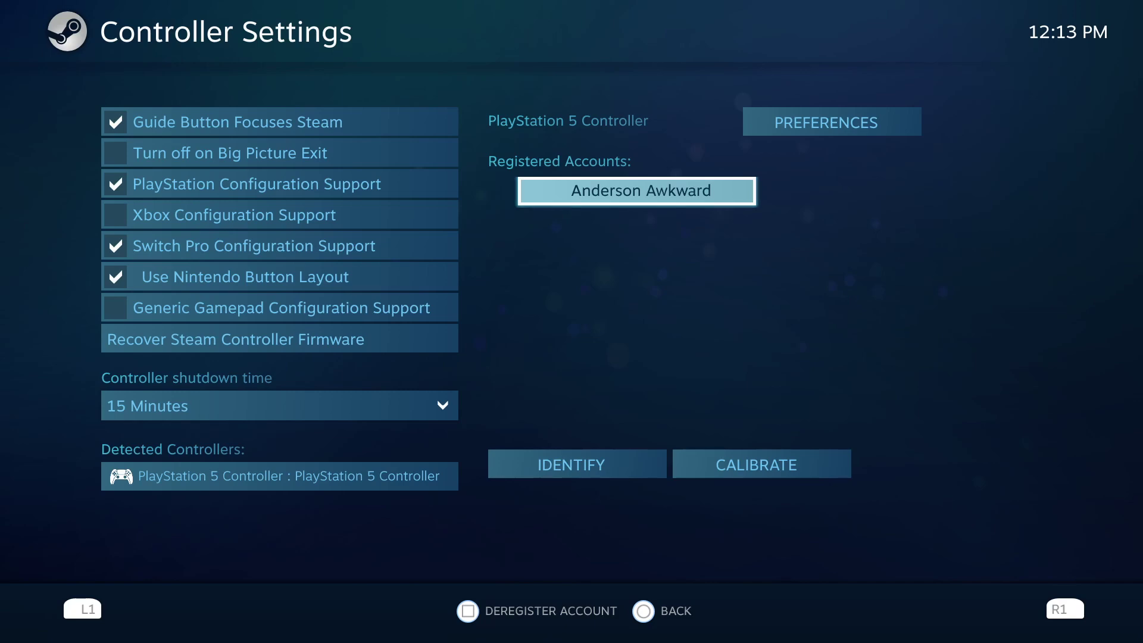
pyautogui.press('Up')
pyautogui.press('Return')
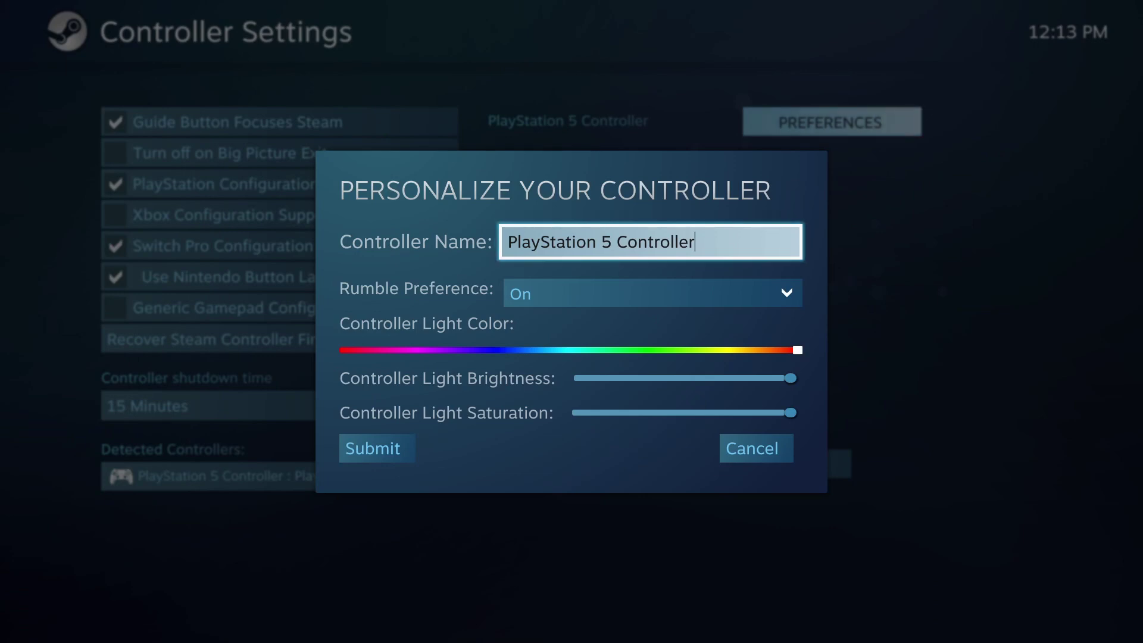
pyautogui.press('Down')
pyautogui.press('Down')
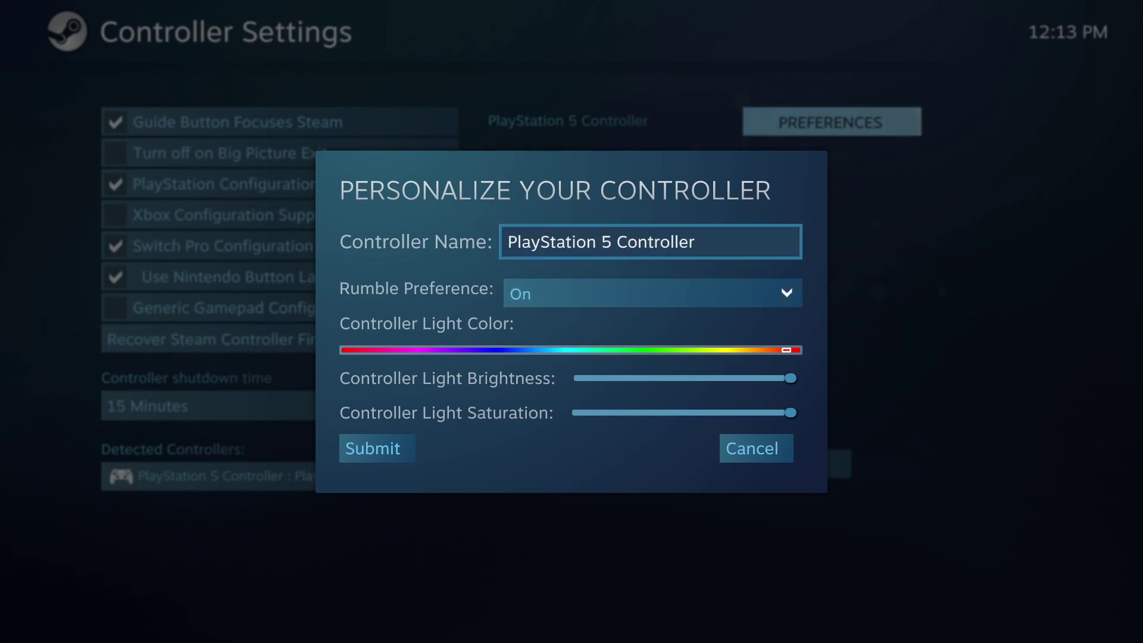
pyautogui.press('Right')
pyautogui.press('Down')
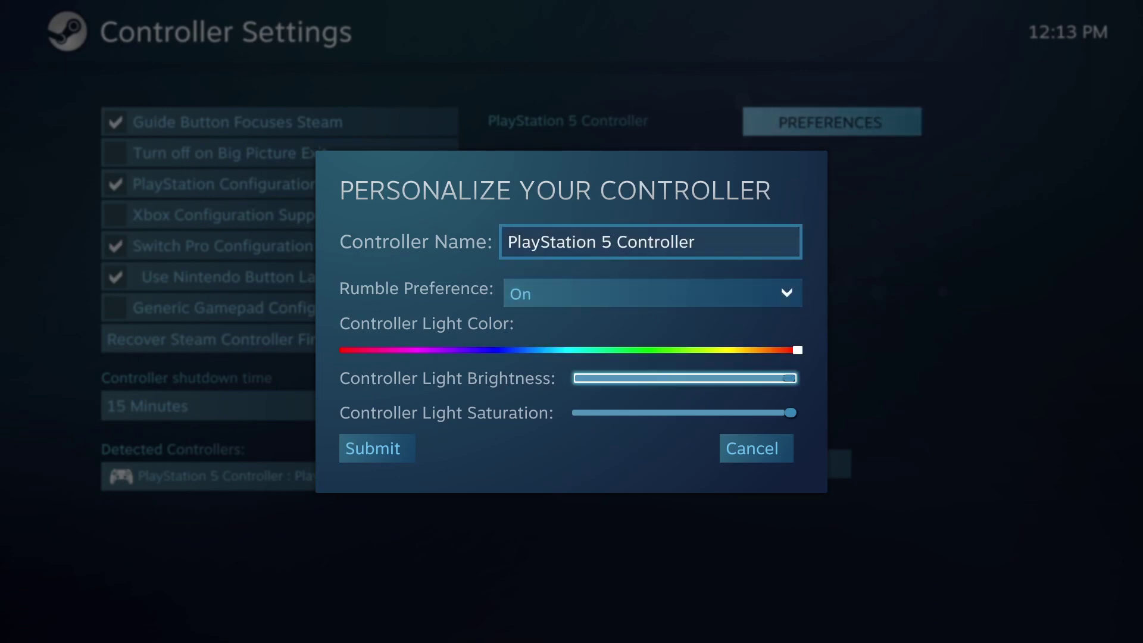
pyautogui.press('Down')
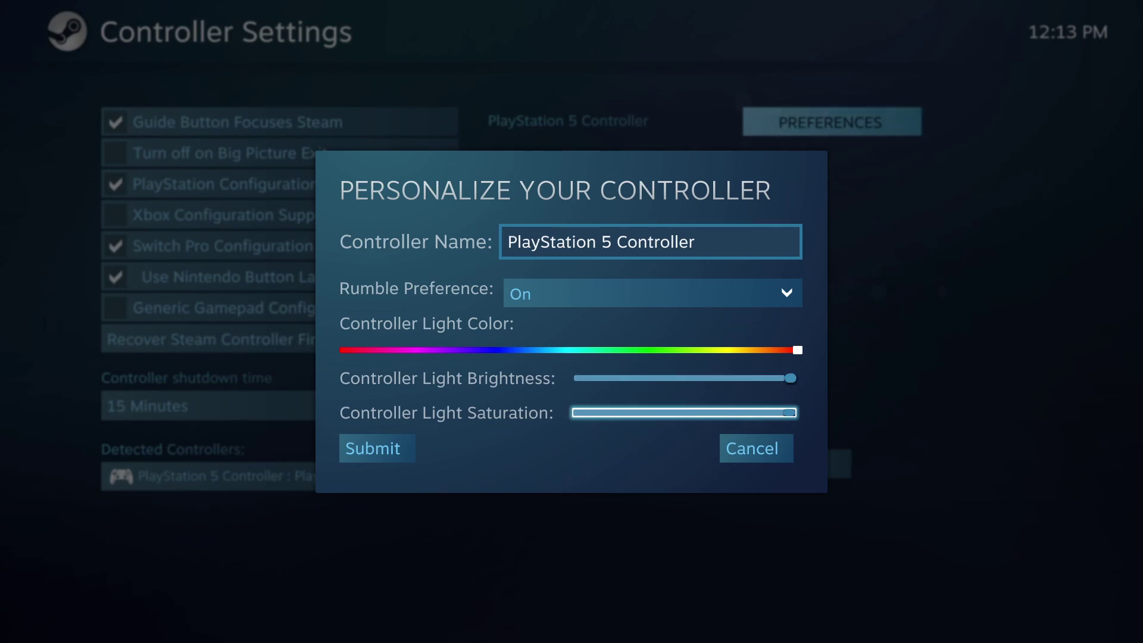
# Lower the Controller Light Saturation to its minimum
pyautogui.press('Left')
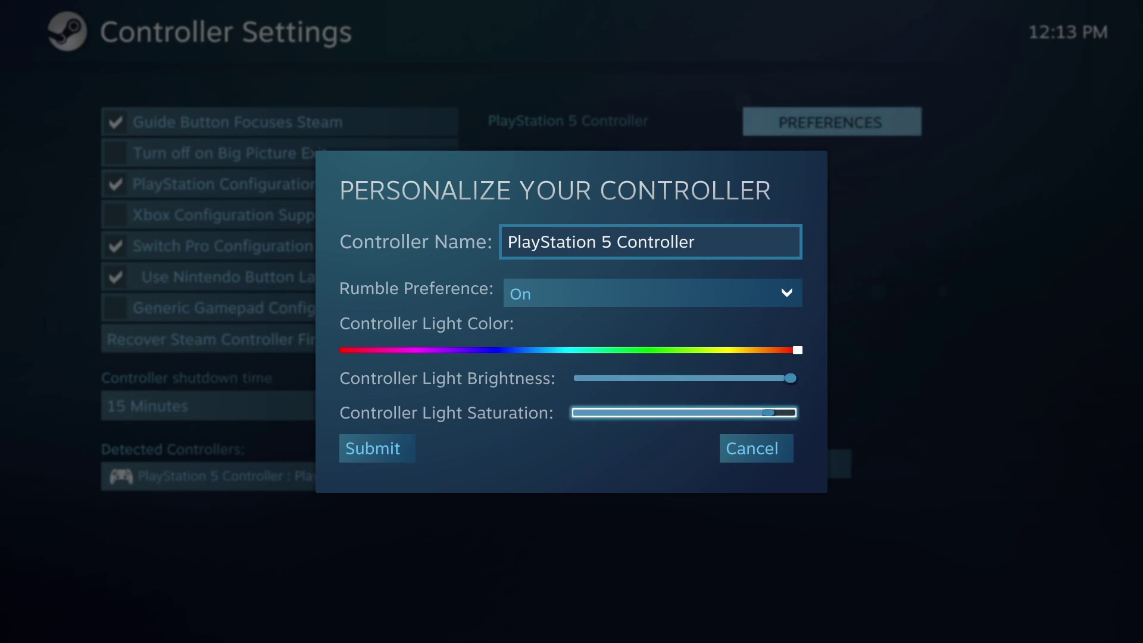
pyautogui.press('Left')
pyautogui.press('Left')
pyautogui.press('Left')
pyautogui.press('Left')
pyautogui.press('Left')
pyautogui.press('Left')
pyautogui.press('Left')
pyautogui.press('Left')
pyautogui.press('Left')
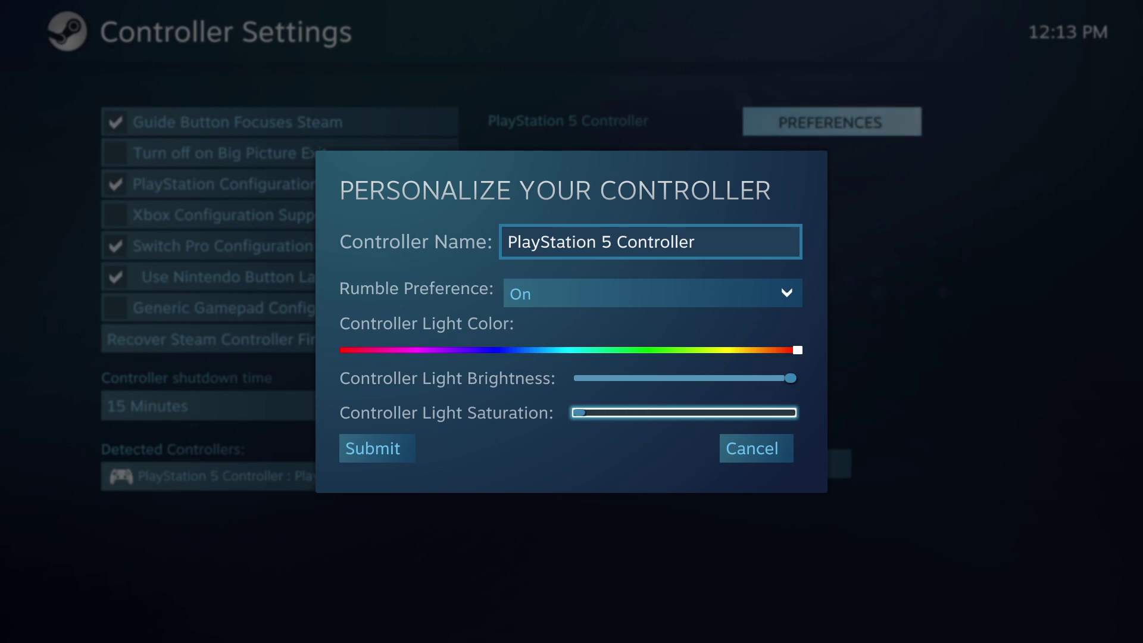
# Raise the Controller Light Saturation back to full and leave the controller personalization dialog
pyautogui.press('Right')
pyautogui.press('Right')
pyautogui.press('Right')
pyautogui.press('Right')
pyautogui.press('Right')
pyautogui.press('Right')
pyautogui.press('Right')
pyautogui.press('Right')
pyautogui.press('Right')
pyautogui.press('Right')
pyautogui.press('Down')
pyautogui.press('Return')
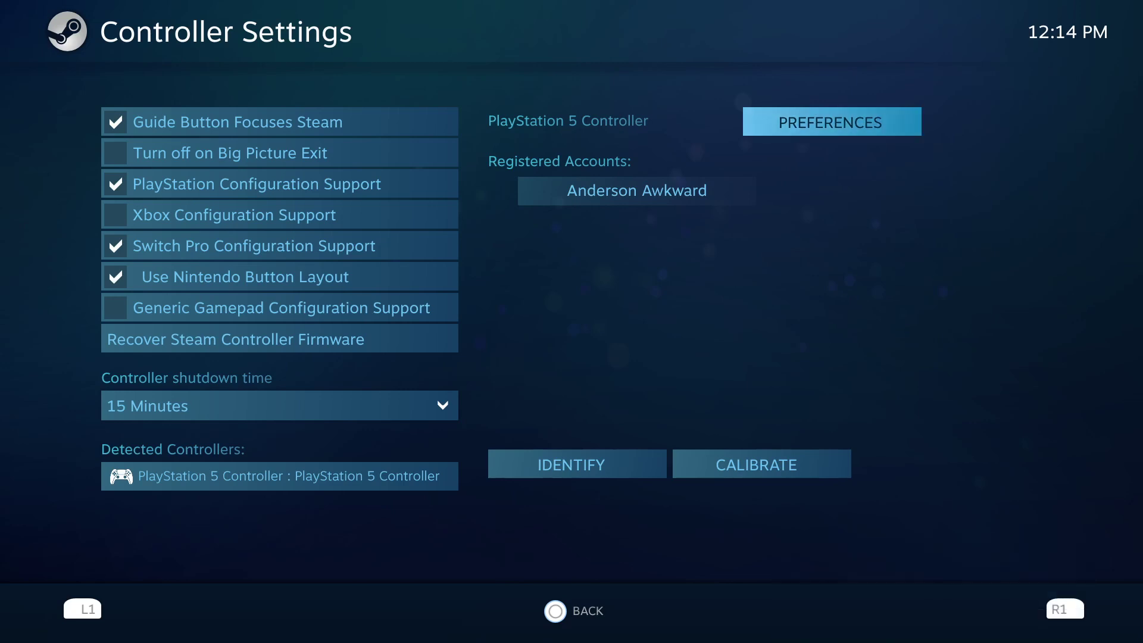
# Leave Controller Settings for the Big Picture home screen and open the Library
pyautogui.press('Left')
pyautogui.press('Escape')
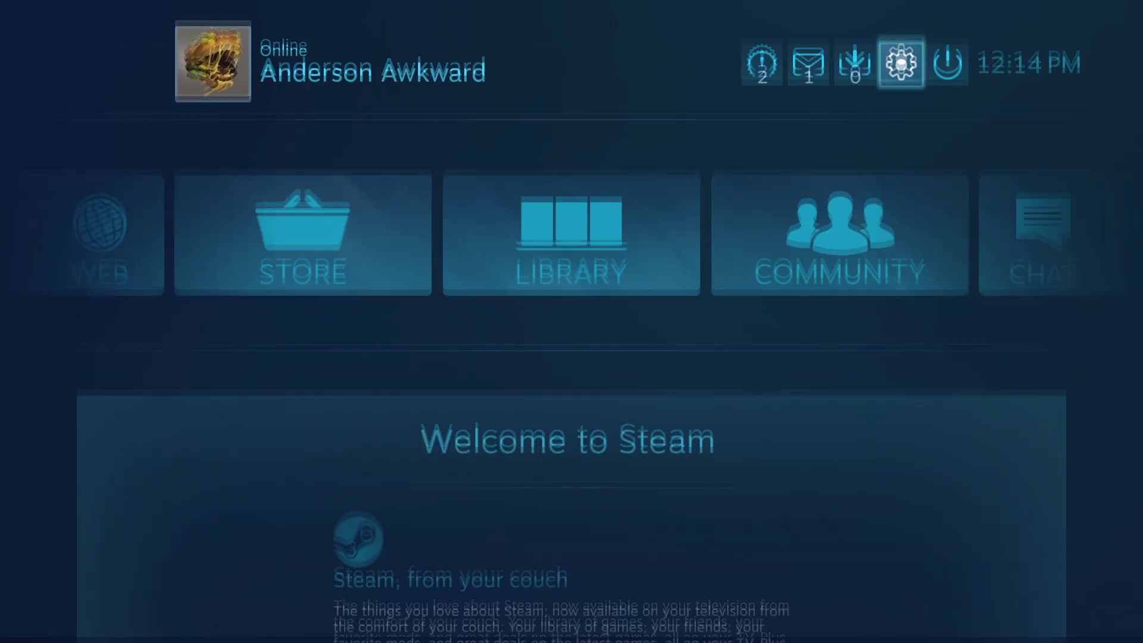
pyautogui.press('Down')
pyautogui.press('Left')
pyautogui.press('Return')
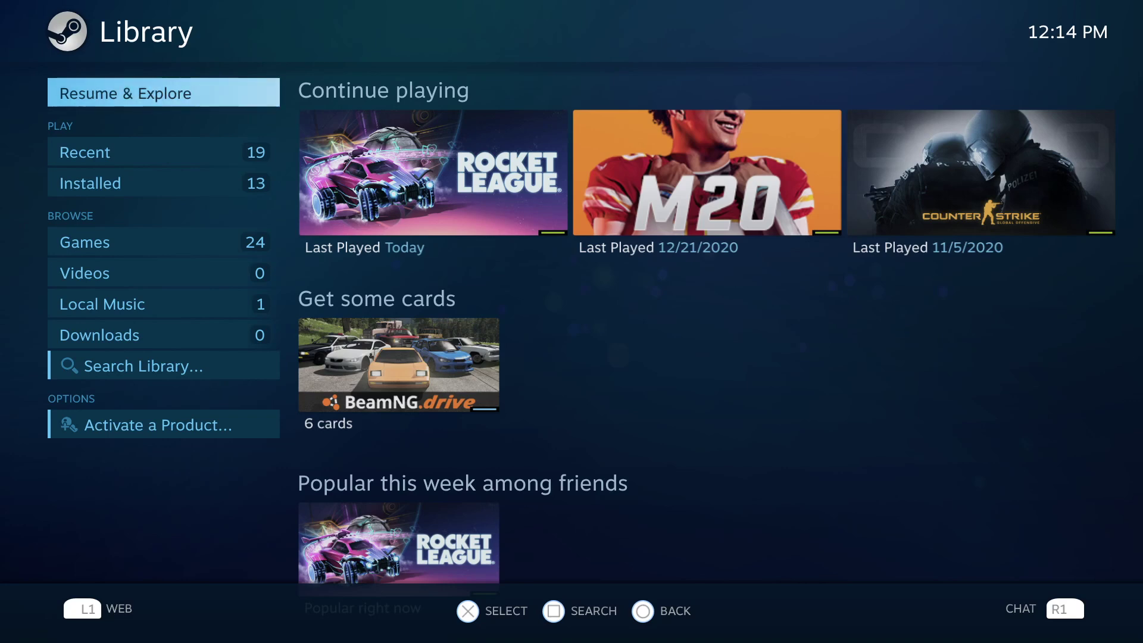
# Launch Rocket League from the Continue playing row and proceed past its title screen to the main menu
pyautogui.press('Right')
pyautogui.press('Right')
pyautogui.press('Left')
pyautogui.press('Right')
pyautogui.press('Right')
pyautogui.press('Left')
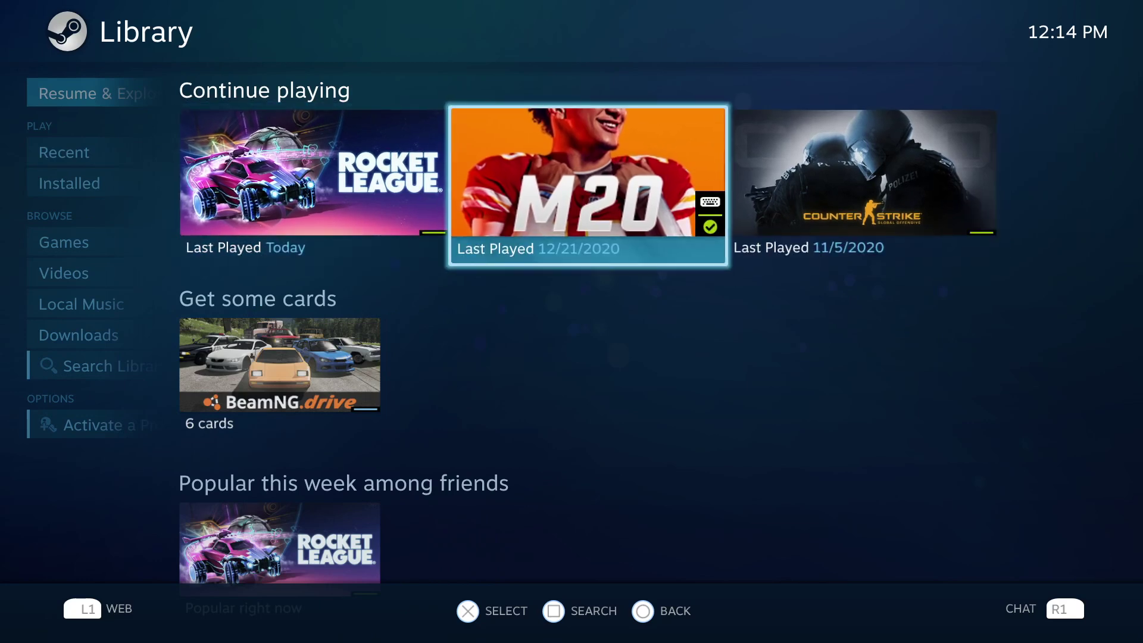
pyautogui.press('Left')
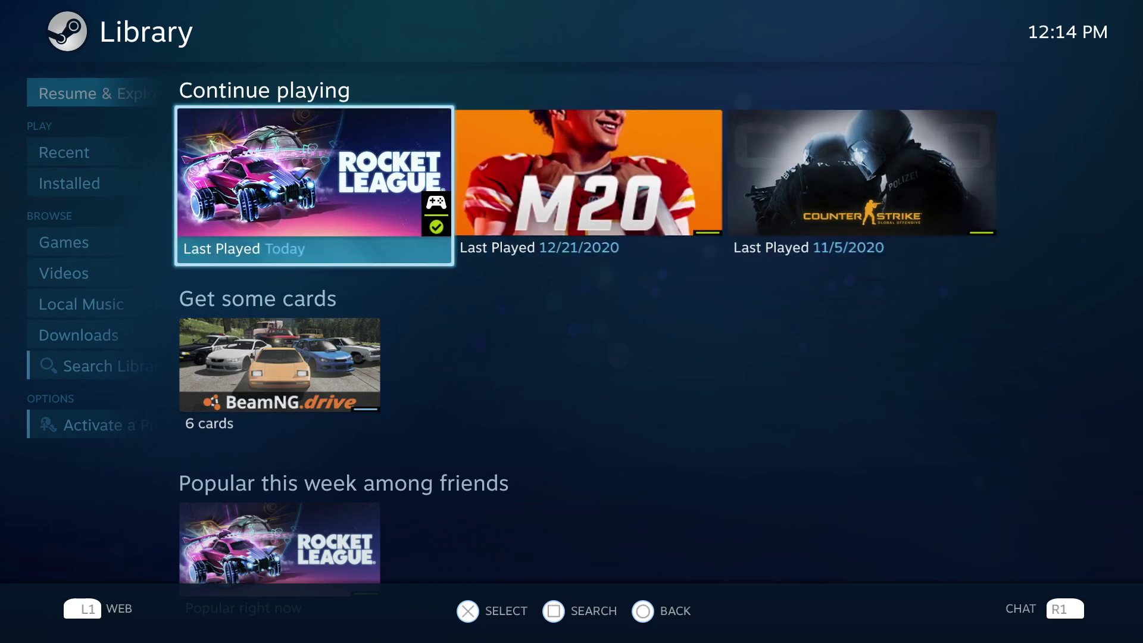
pyautogui.press('Return')
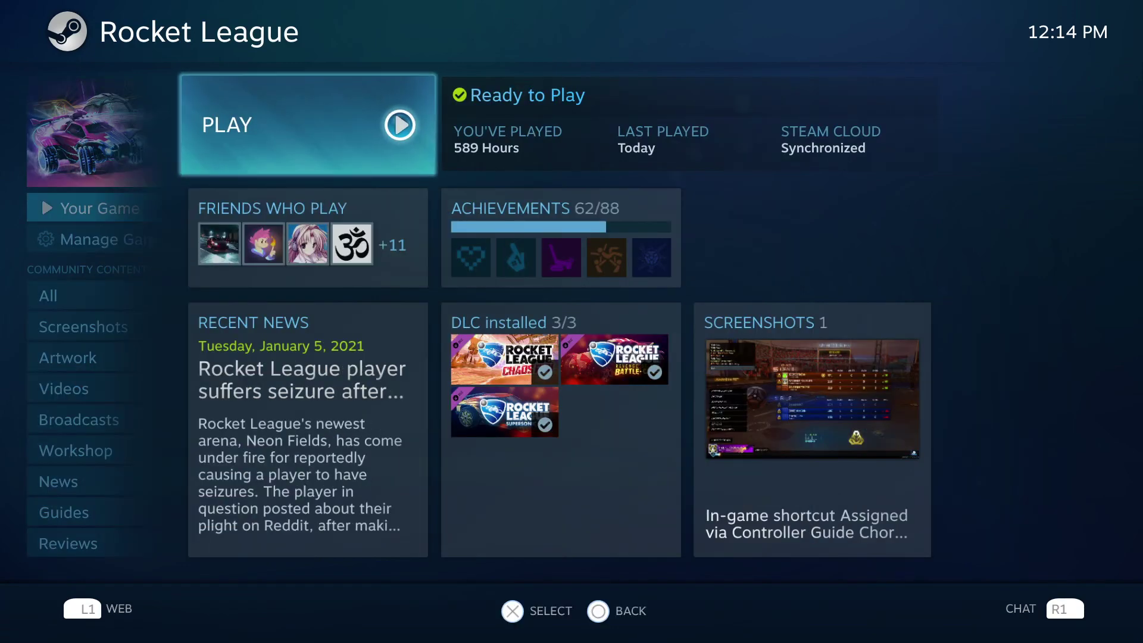
pyautogui.press('Return')
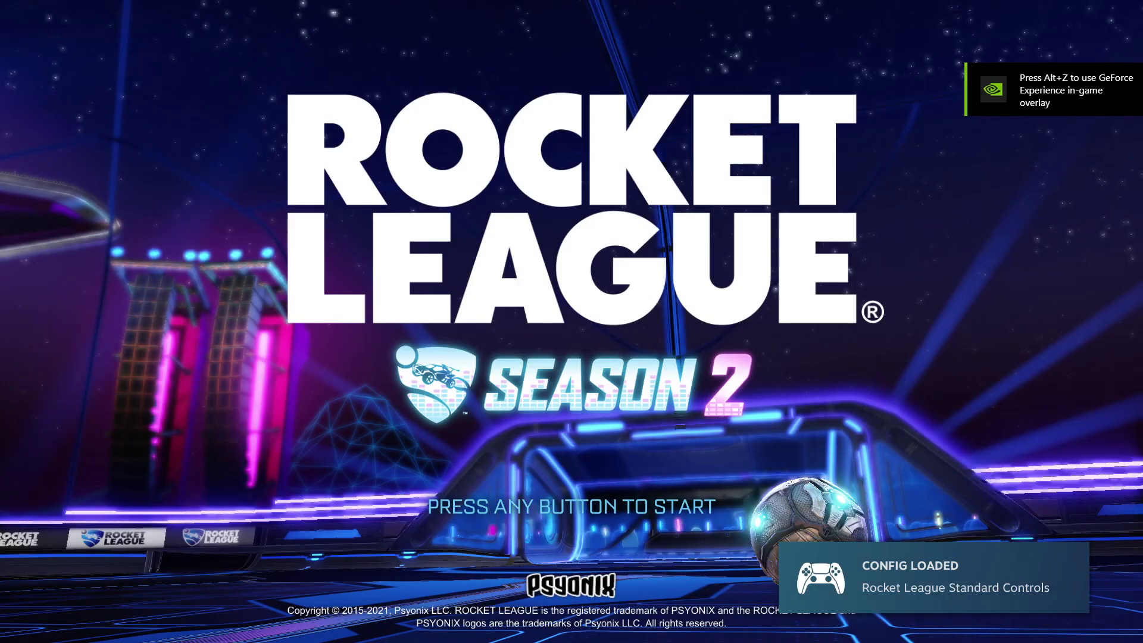
pyautogui.press('Return')
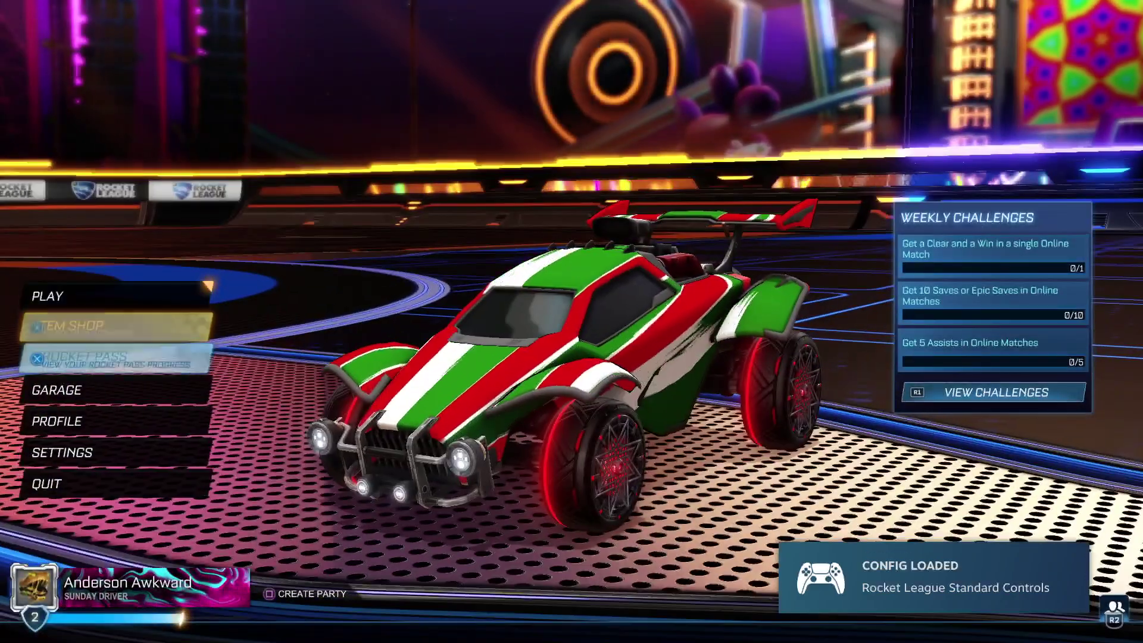
# Test the controller by moving up and down the Rocket League main menu, ending on Play
pyautogui.press('Down')
pyautogui.press('Down')
pyautogui.press('Down')
pyautogui.press('Up')
pyautogui.press('Up')
pyautogui.press('Up')
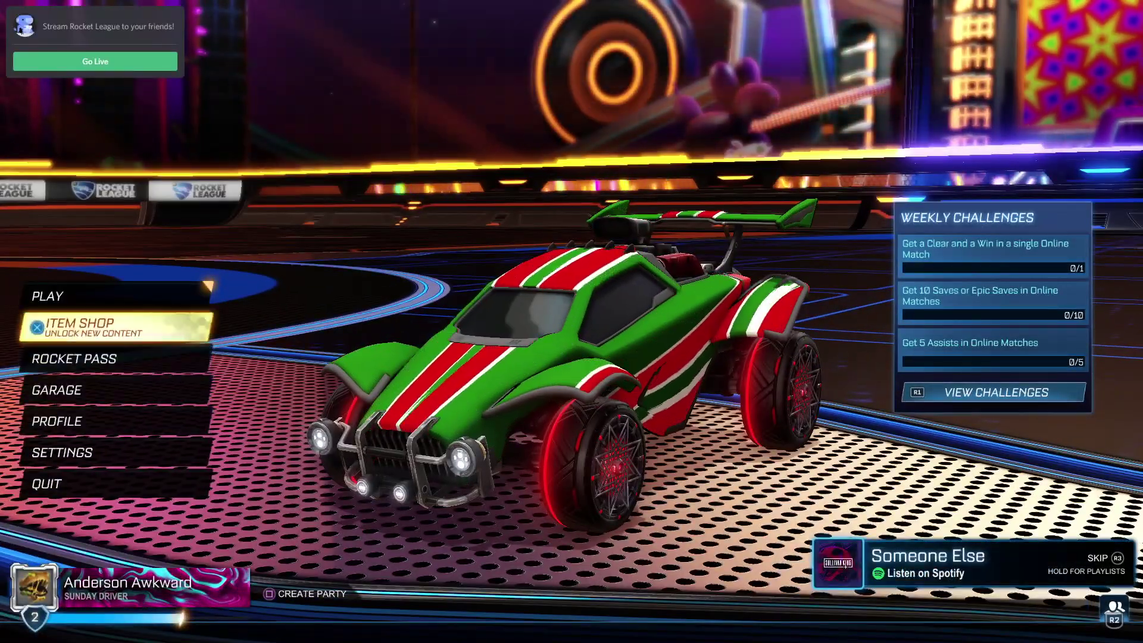
pyautogui.press('Up')
pyautogui.press('Down')
pyautogui.press('Down')
pyautogui.press('Up')
pyautogui.press('Up')
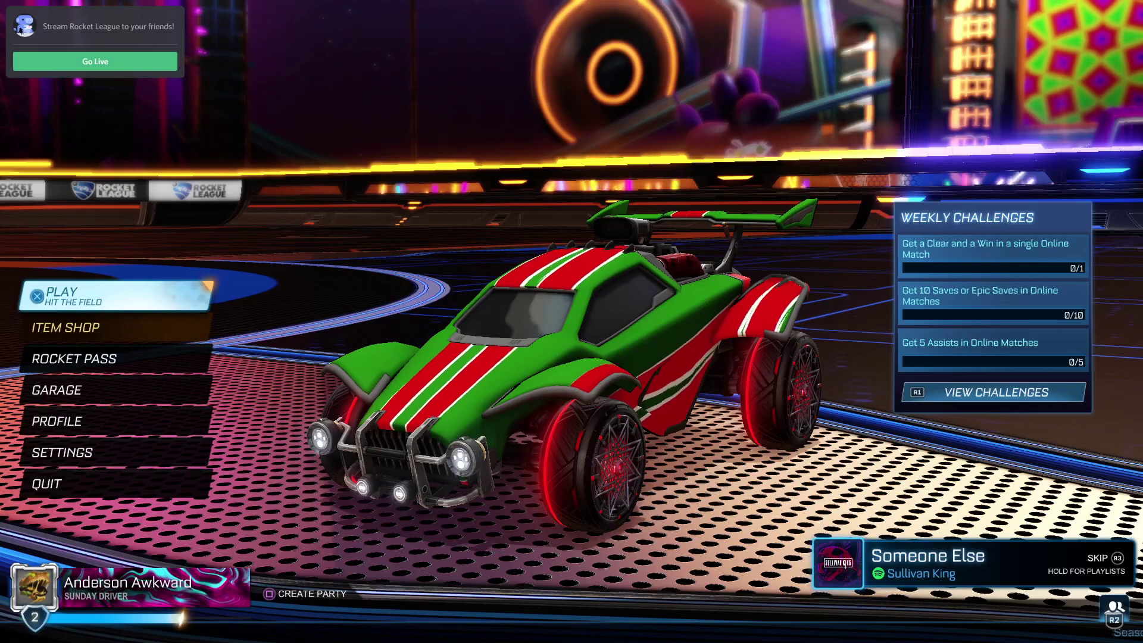
# Open Rocket League's Play screen, test the controller by moving among the game mode tiles, and return to the main menu
pyautogui.press('Return')
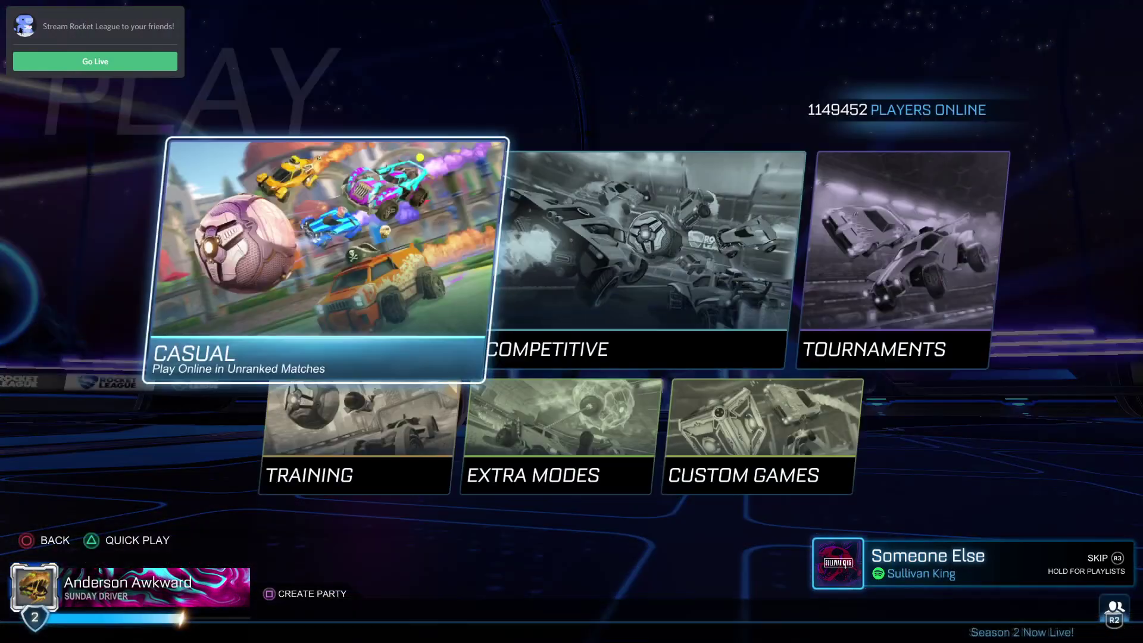
pyautogui.press('Down')
pyautogui.press('Up')
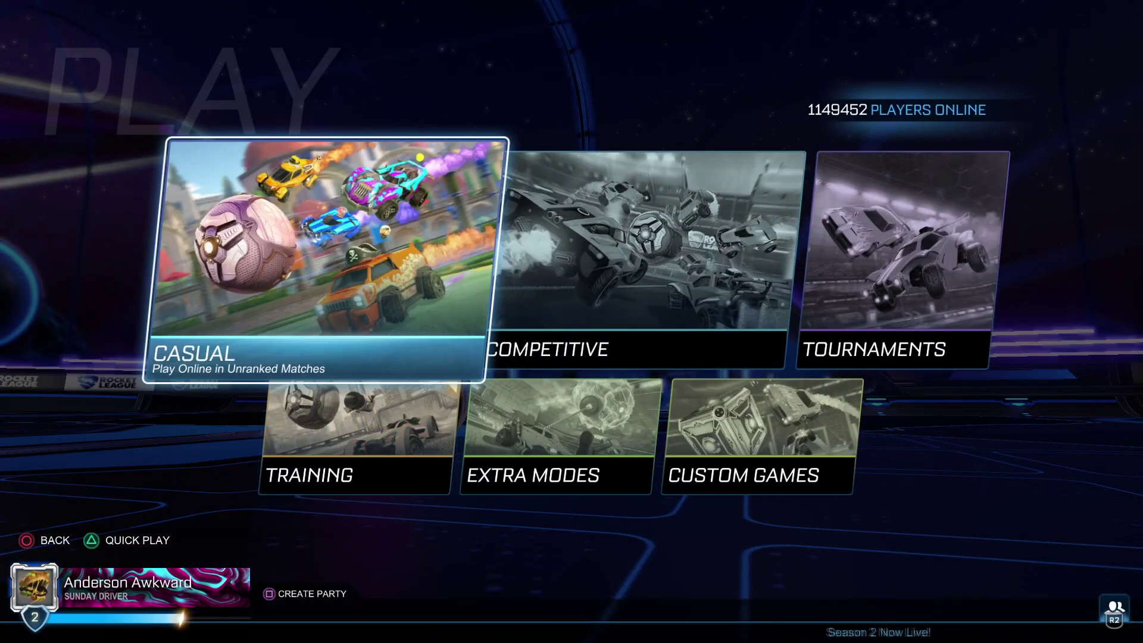
pyautogui.press('Right')
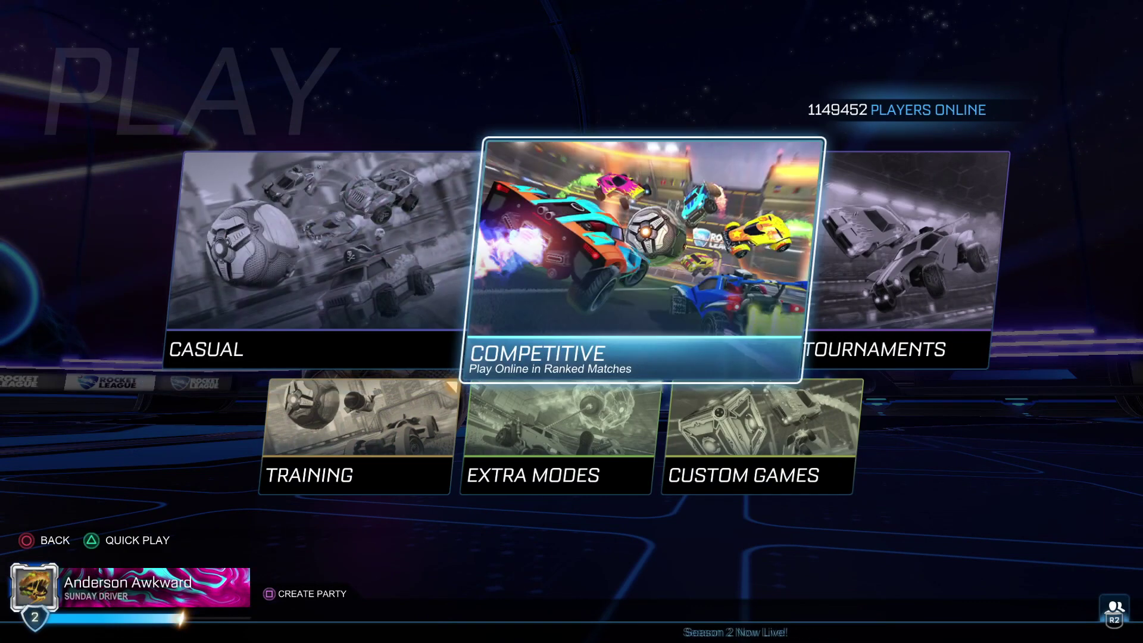
pyautogui.press('Right')
pyautogui.press('Left')
pyautogui.press('Left')
pyautogui.press('Right')
pyautogui.press('Left')
pyautogui.press('Down')
pyautogui.press('Right')
pyautogui.press('Up')
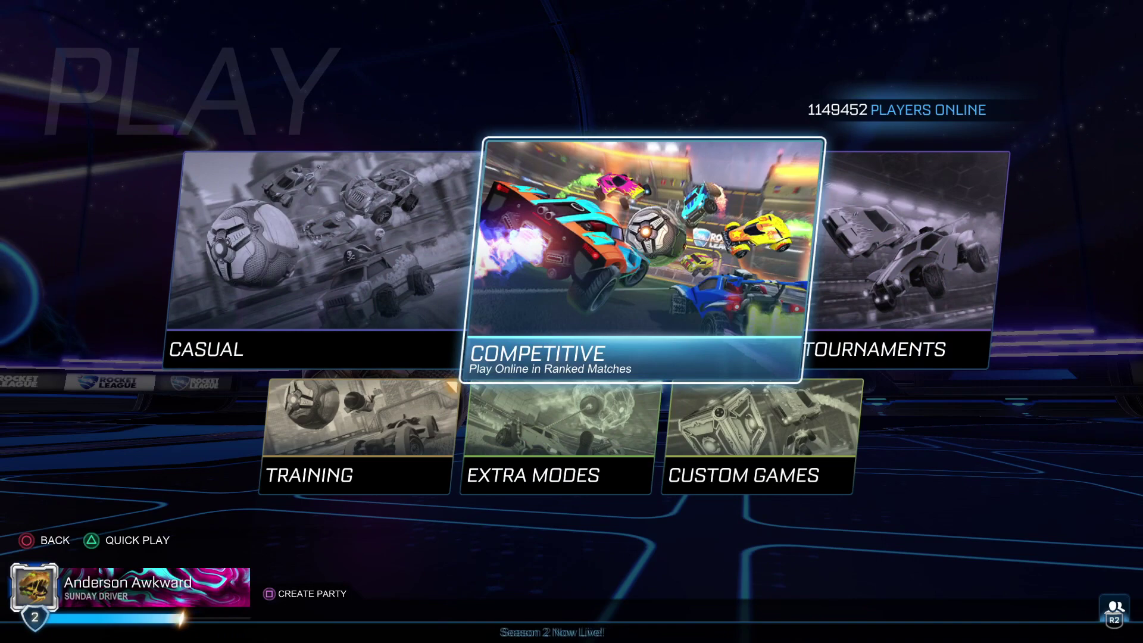
pyautogui.press('Left')
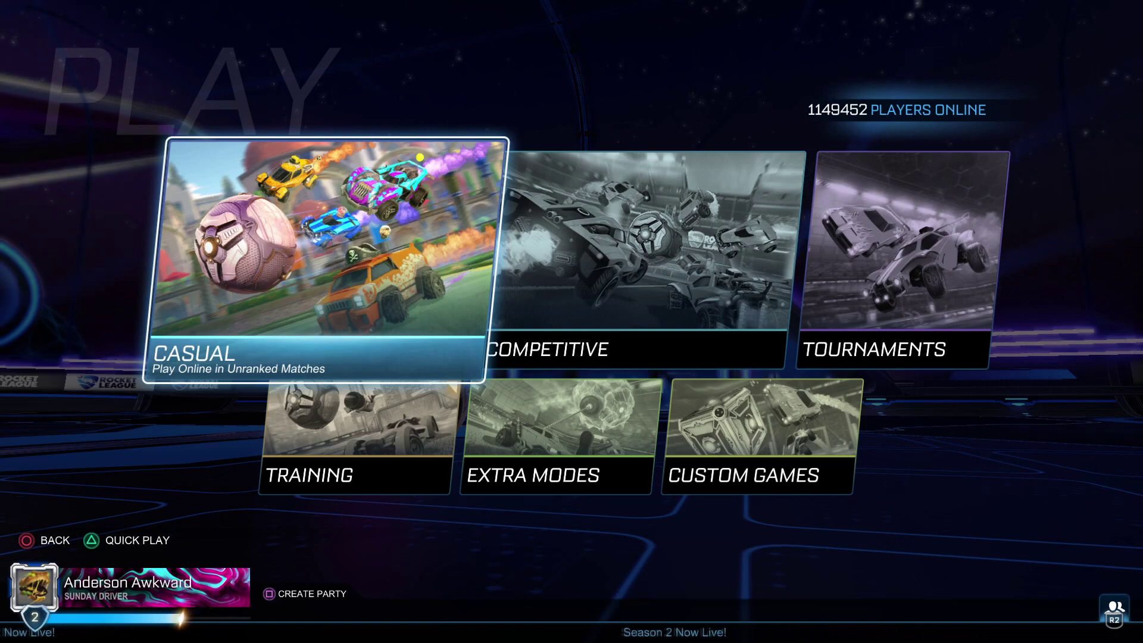
pyautogui.press('Right')
pyautogui.press('Down')
pyautogui.press('Up')
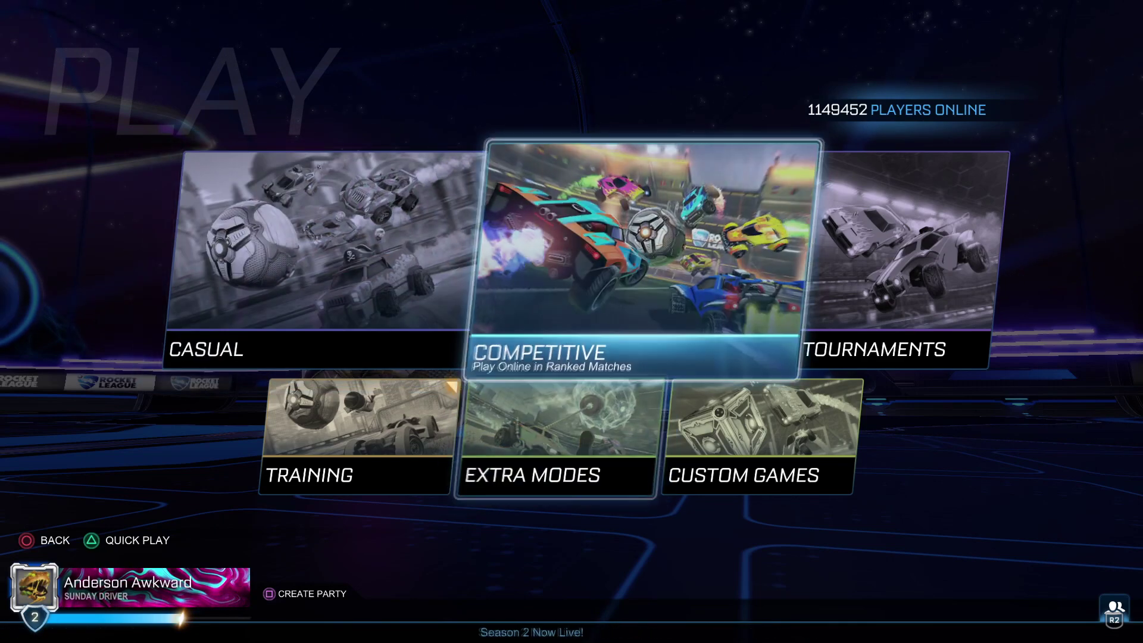
pyautogui.press('Left')
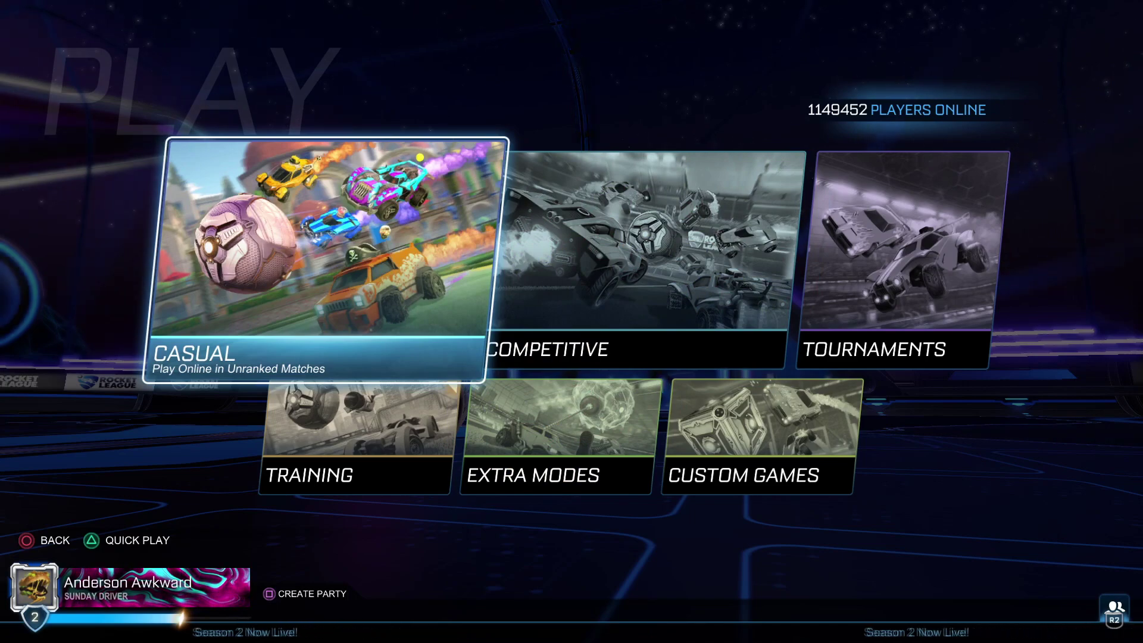
pyautogui.press('Escape')
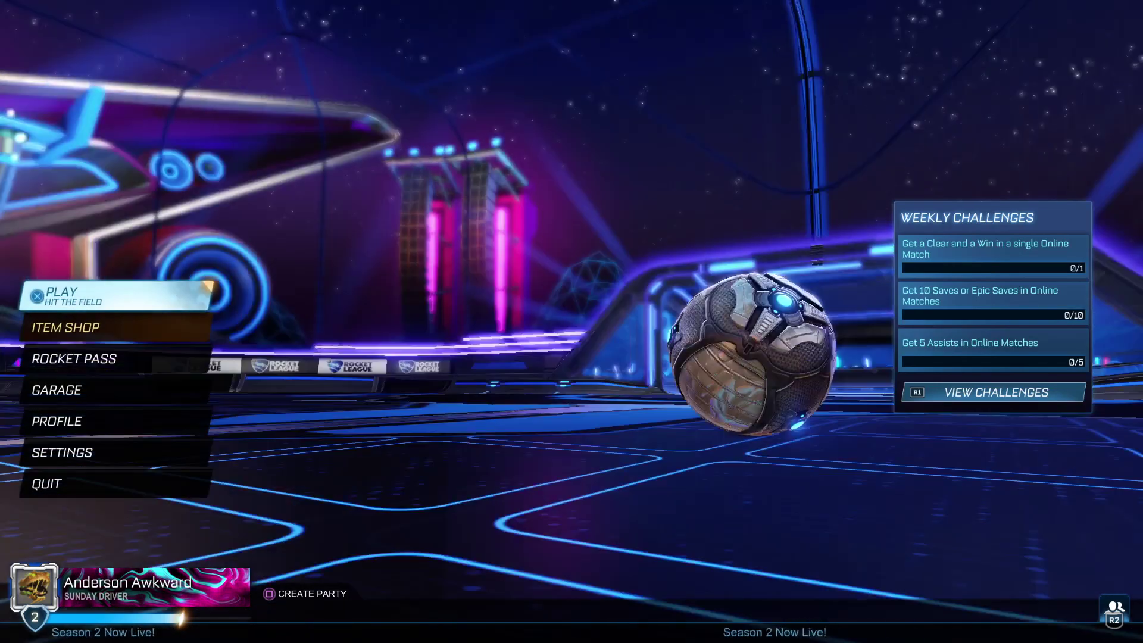
pyautogui.press('Down')
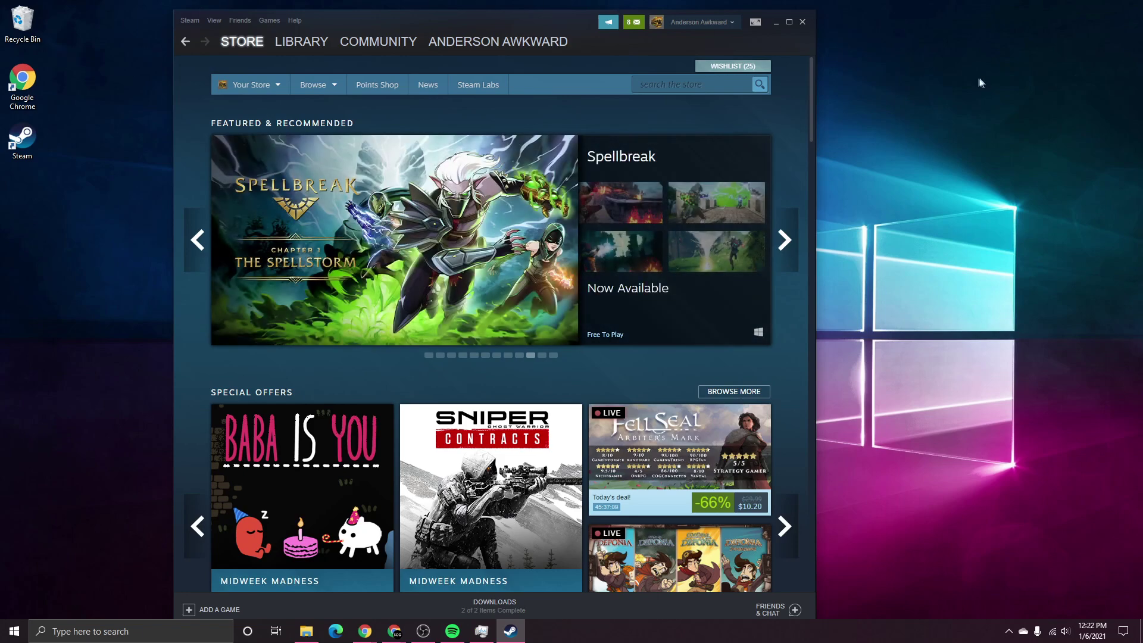
# Minimize Steam and open the Bluetooth & other devices page in Windows Settings
pyautogui.click(778, 21)
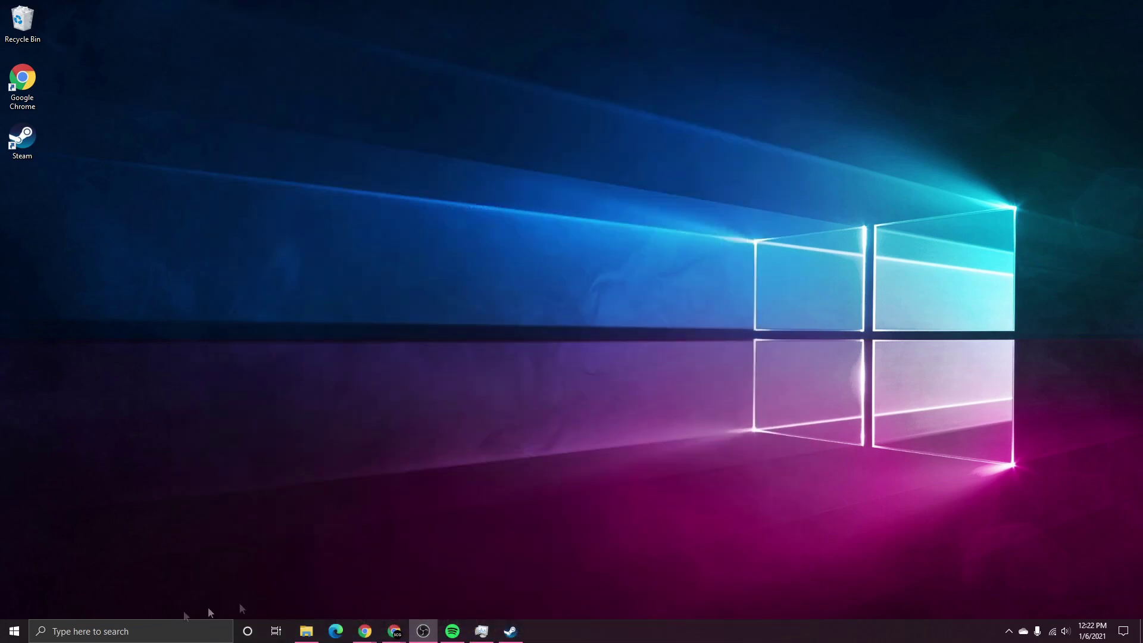
pyautogui.click(4, 639)
pyautogui.click(58, 579)
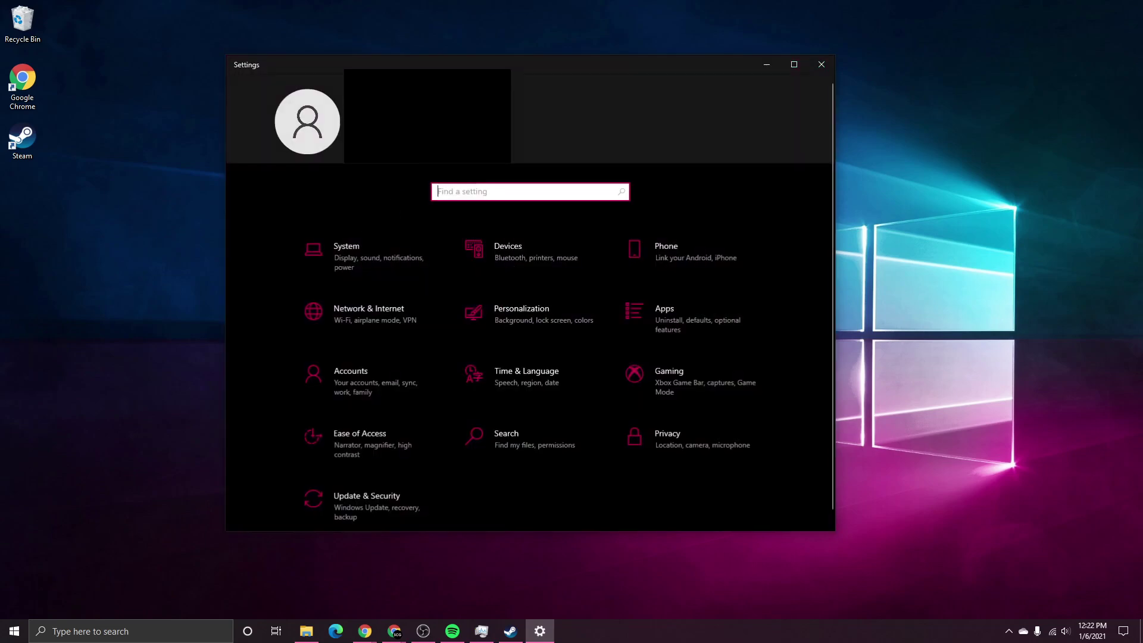
pyautogui.click(530, 253)
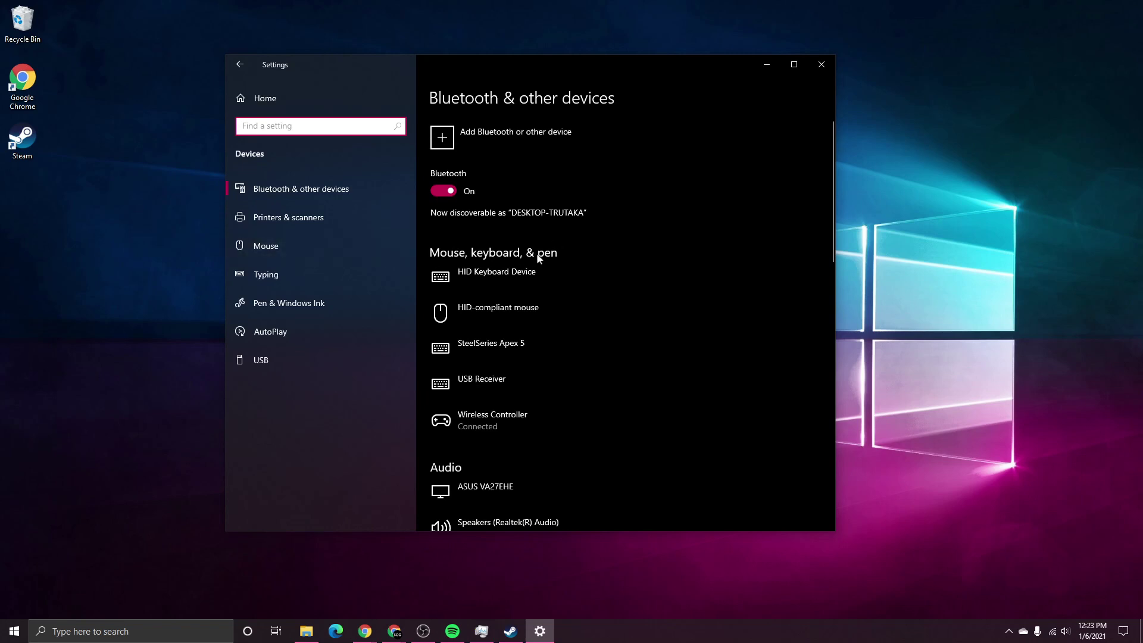
# Remove the Wireless Controller from the PC's Bluetooth devices and confirm the removal
pyautogui.click(505, 424)
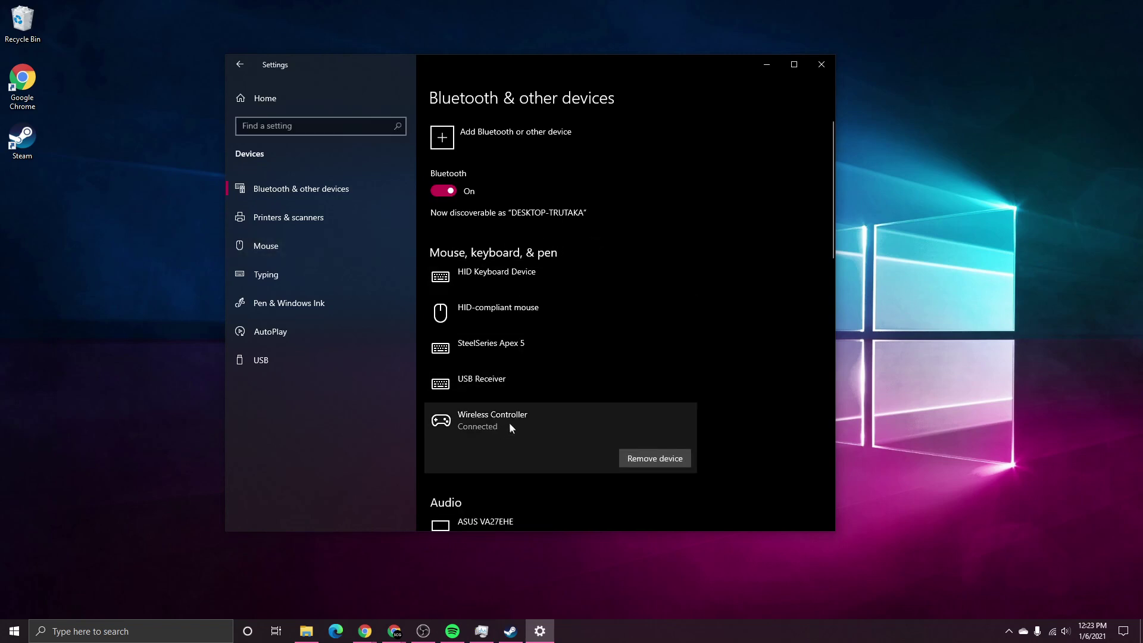
pyautogui.click(654, 459)
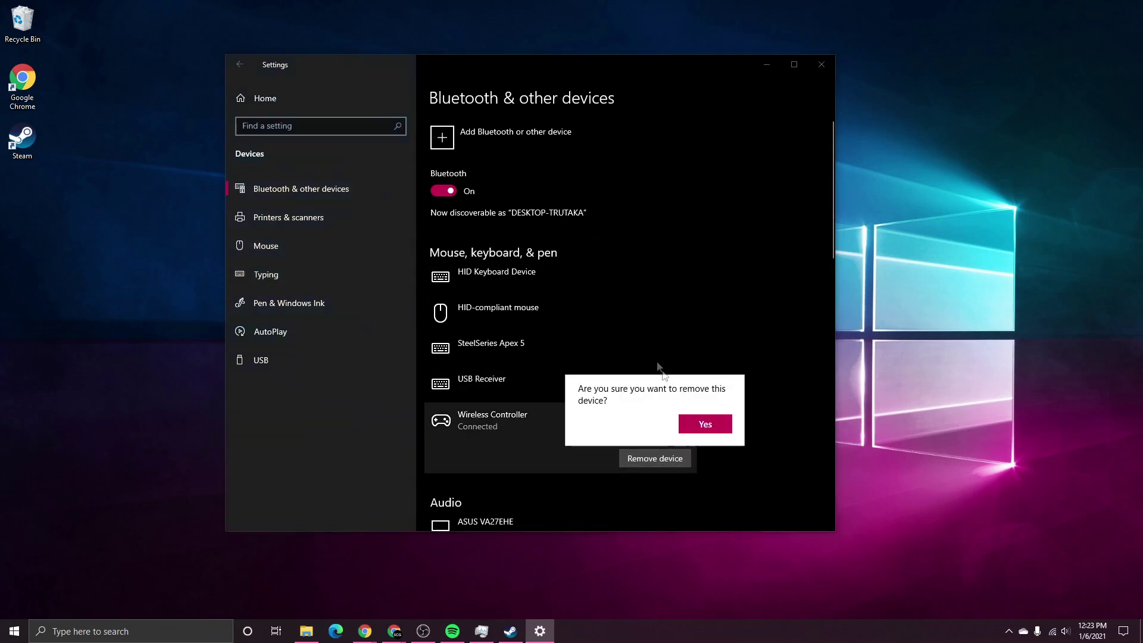
pyautogui.click(701, 423)
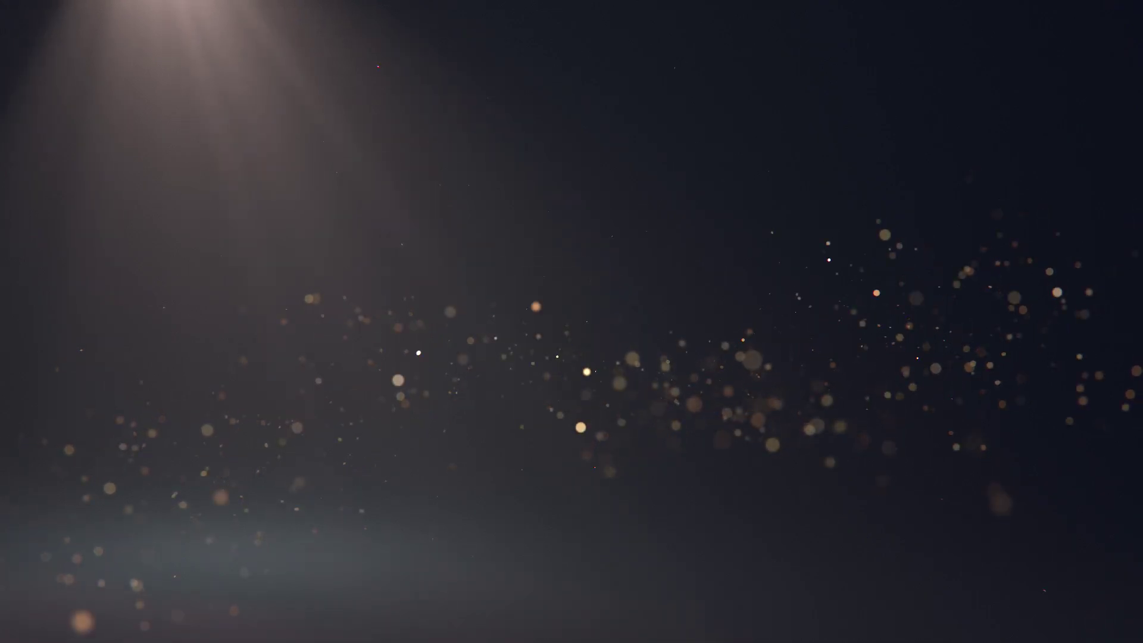
# Switch to the PlayStation 5 console and bring up its user selection screen with the controller
pyautogui.press('Return')
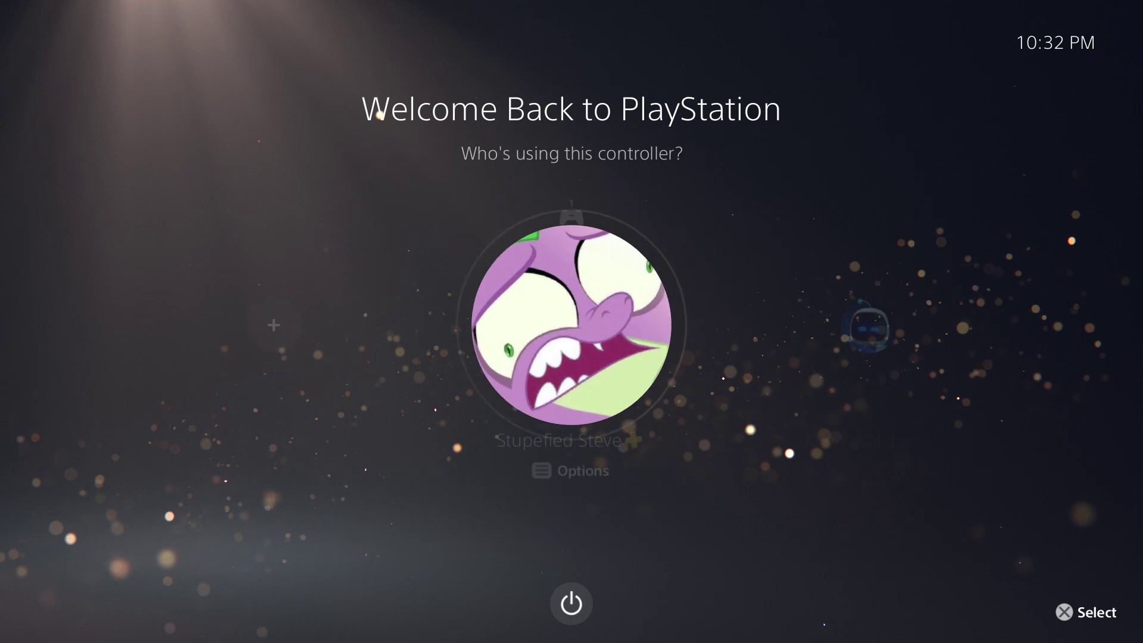